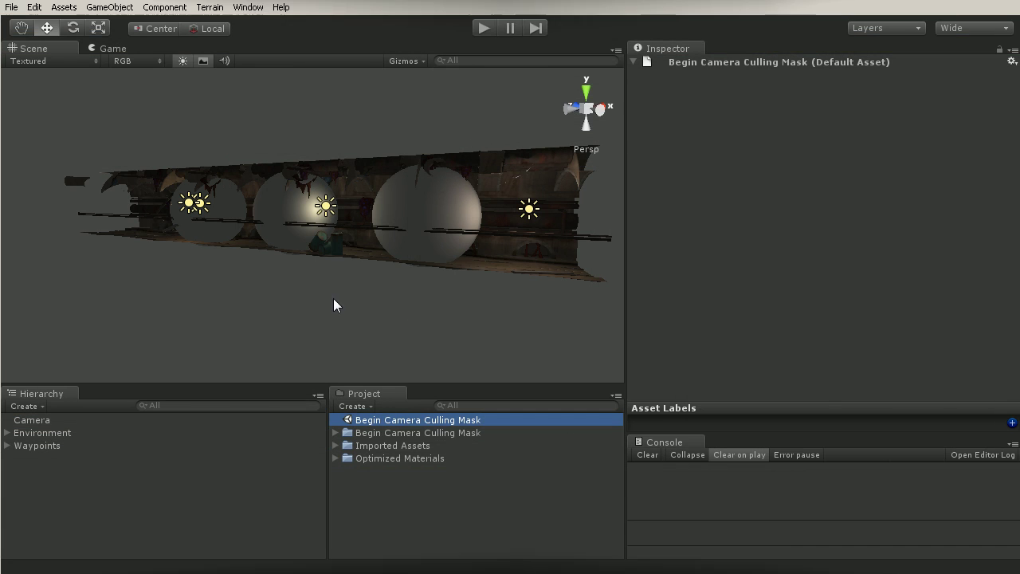
Examine the three waypoint spheres inside the tunnel in the Scene view, selecting each one in turn
{"action": "left_click_drag", "start_coordinate": [471, 259], "coordinate": [619, 284], "text": "alt"}
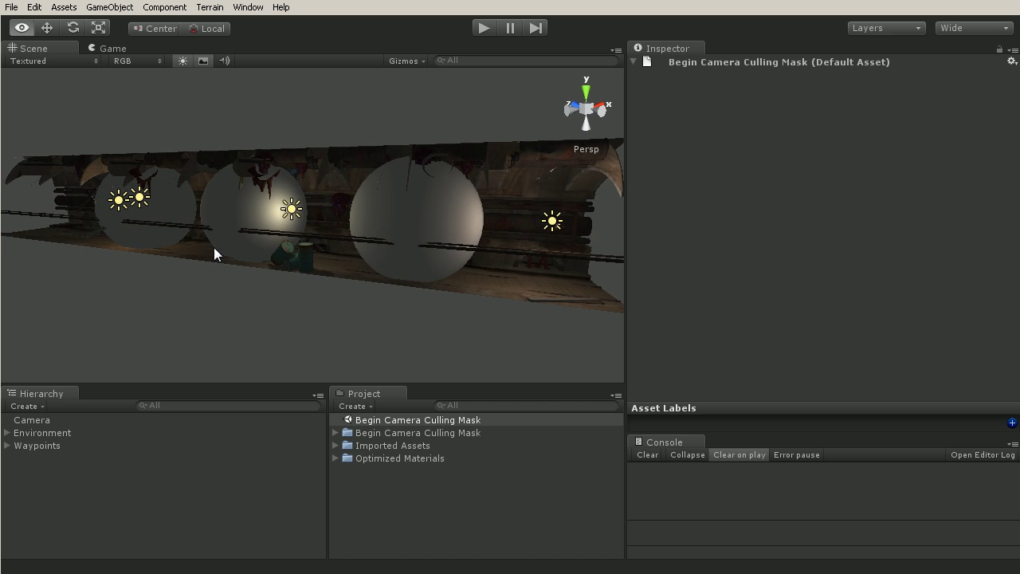
{"action": "left_click_drag", "start_coordinate": [213, 247], "coordinate": [260, 256], "text": "alt"}
{"action": "left_click", "coordinate": [443, 225]}
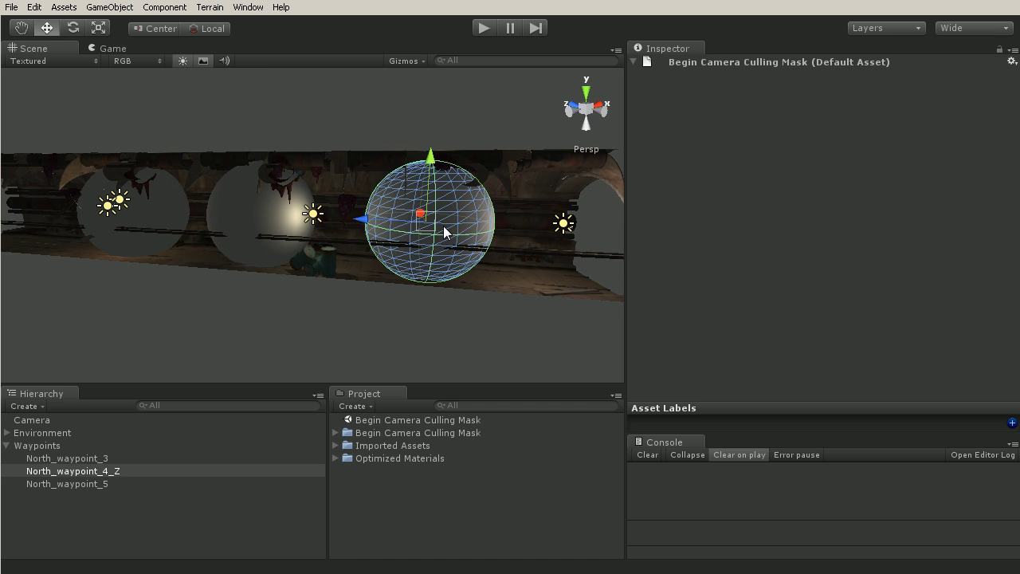
{"action": "left_click_drag", "start_coordinate": [443, 225], "coordinate": [244, 234], "text": "alt"}
{"action": "left_click", "coordinate": [246, 233]}
{"action": "left_click", "coordinate": [145, 196]}
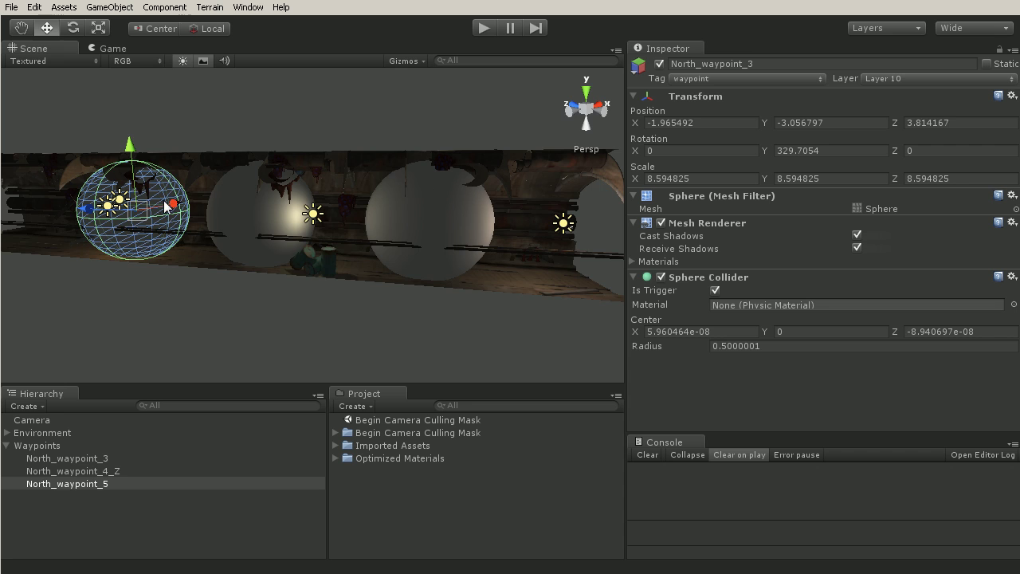
{"action": "mouse_move", "coordinate": [445, 265]}
{"action": "left_mouse_down", "text": "alt"}
{"action": "mouse_move", "coordinate": [287, 242]}
{"action": "mouse_move", "coordinate": [251, 222]}
{"action": "mouse_move", "coordinate": [212, 247]}
{"action": "mouse_move", "coordinate": [254, 276]}
{"action": "mouse_move", "coordinate": [455, 278]}
{"action": "mouse_move", "coordinate": [446, 278]}
{"action": "left_mouse_up", "text": "alt"}
{"action": "right_click_drag", "start_coordinate": [447, 278], "coordinate": [376, 263], "text": "alt"}
{"action": "left_click_drag", "start_coordinate": [376, 263], "coordinate": [321, 342], "text": "alt"}
{"action": "right_click_drag", "start_coordinate": [321, 341], "coordinate": [219, 306], "text": "alt"}
{"action": "left_click_drag", "start_coordinate": [219, 306], "coordinate": [489, 191], "text": "alt"}
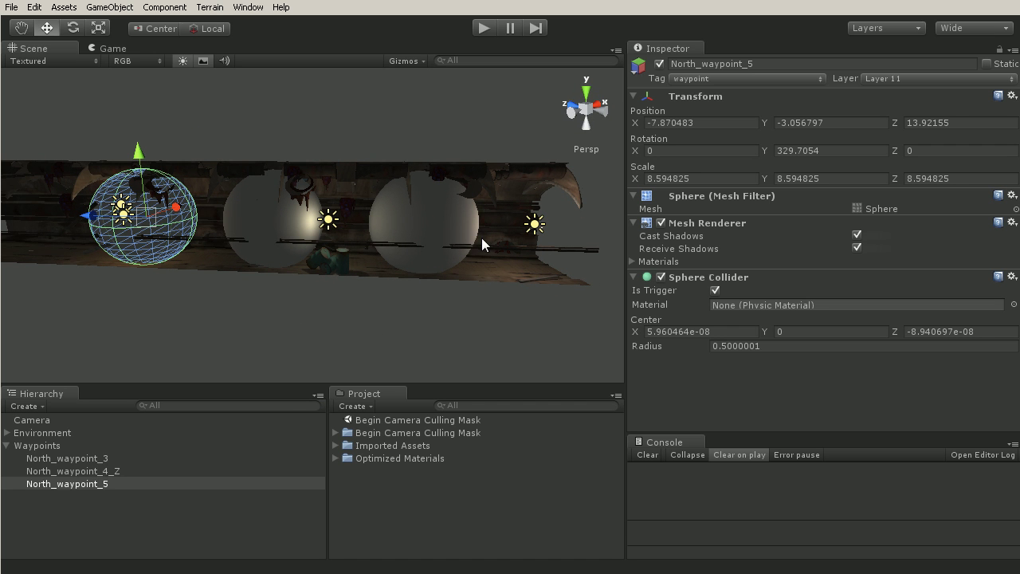
Turn off the Mesh Renderer of North_waypoint_4_Z and check the tunnel in the Game and Scene views
{"action": "left_click", "coordinate": [114, 48]}
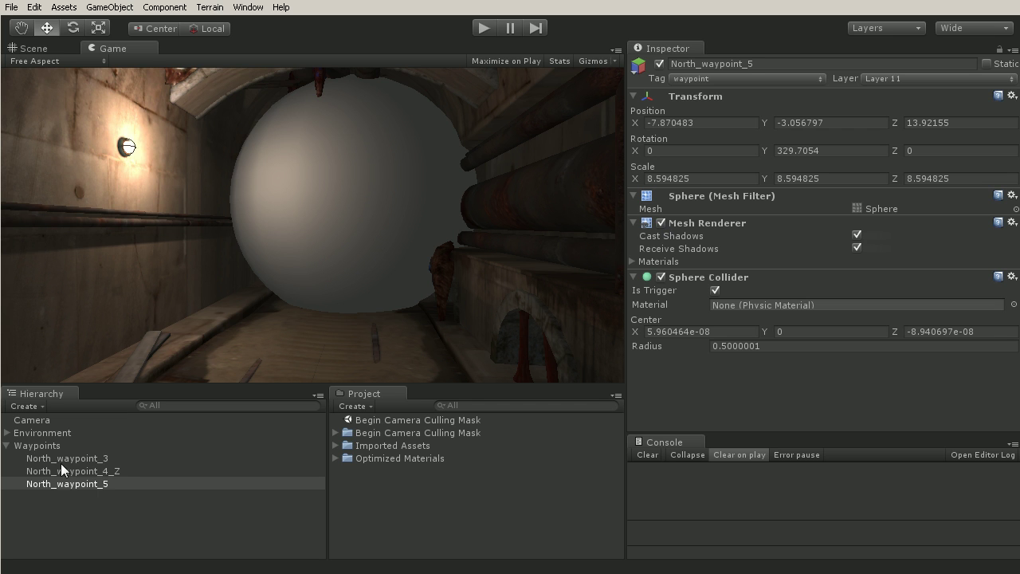
{"action": "left_click", "coordinate": [109, 458]}
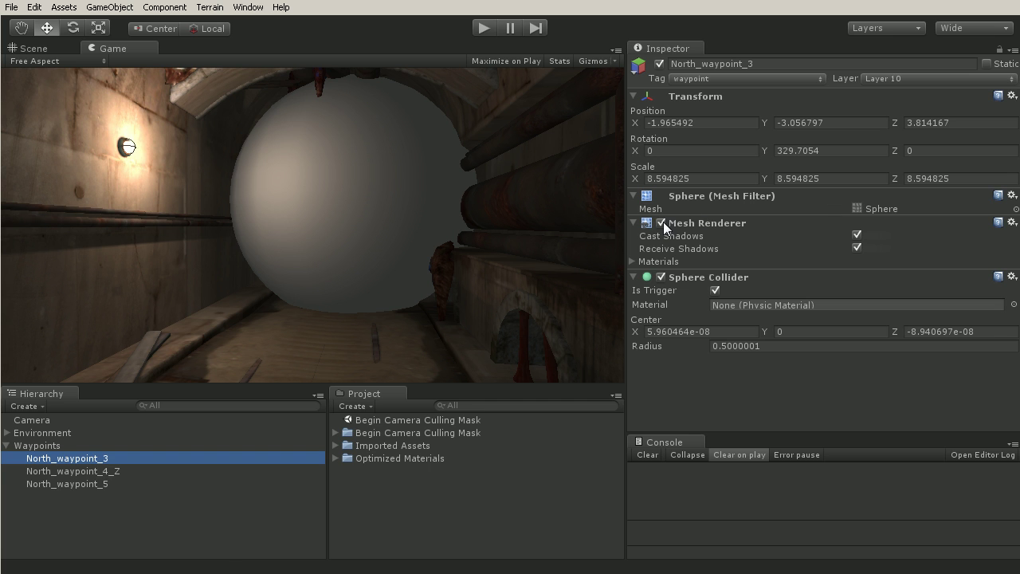
{"action": "left_click", "coordinate": [662, 223]}
{"action": "left_click", "coordinate": [99, 471]}
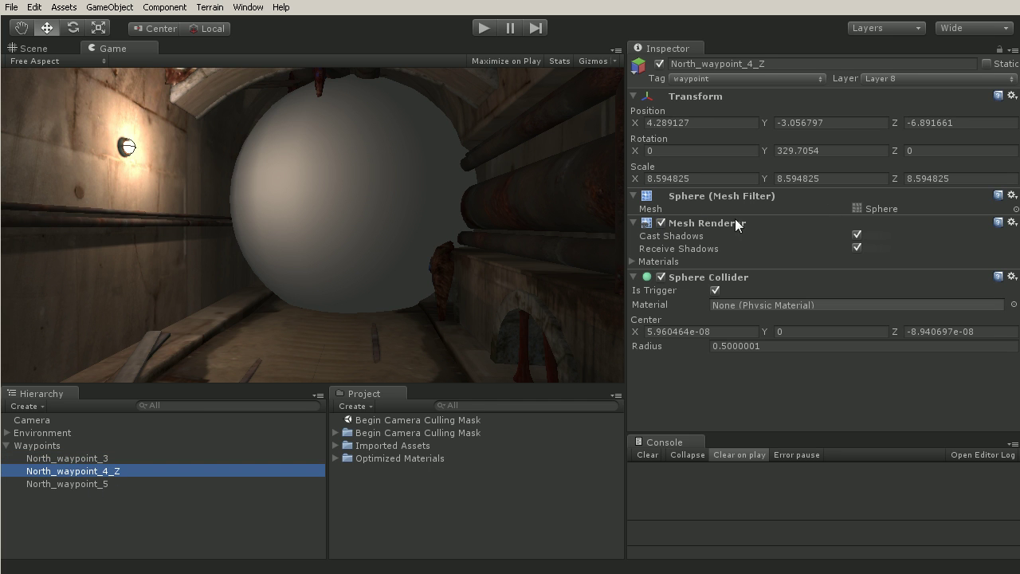
{"action": "left_click", "coordinate": [661, 223]}
{"action": "left_click", "coordinate": [660, 223]}
{"action": "left_click", "coordinate": [659, 225]}
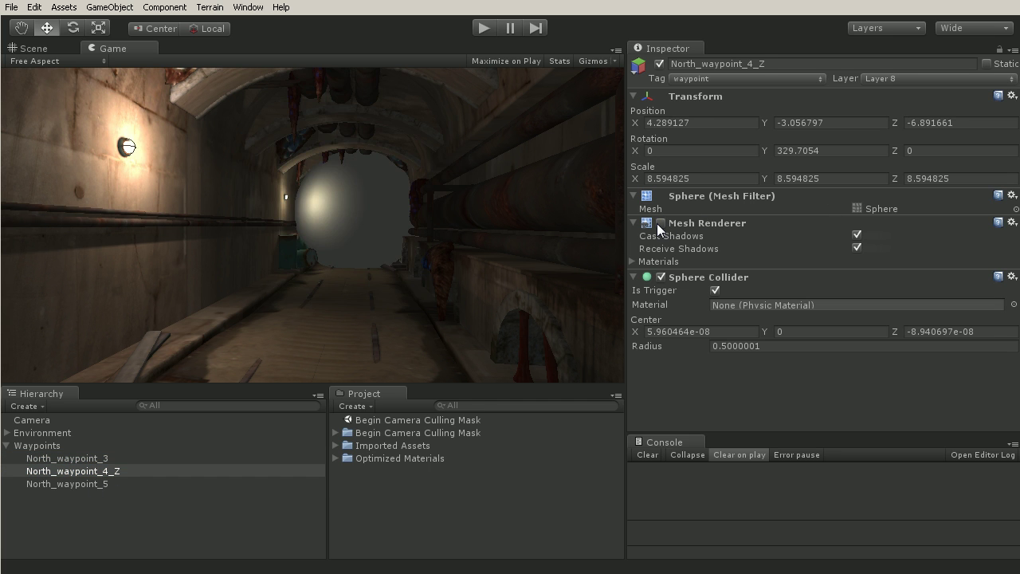
{"action": "left_click", "coordinate": [51, 49]}
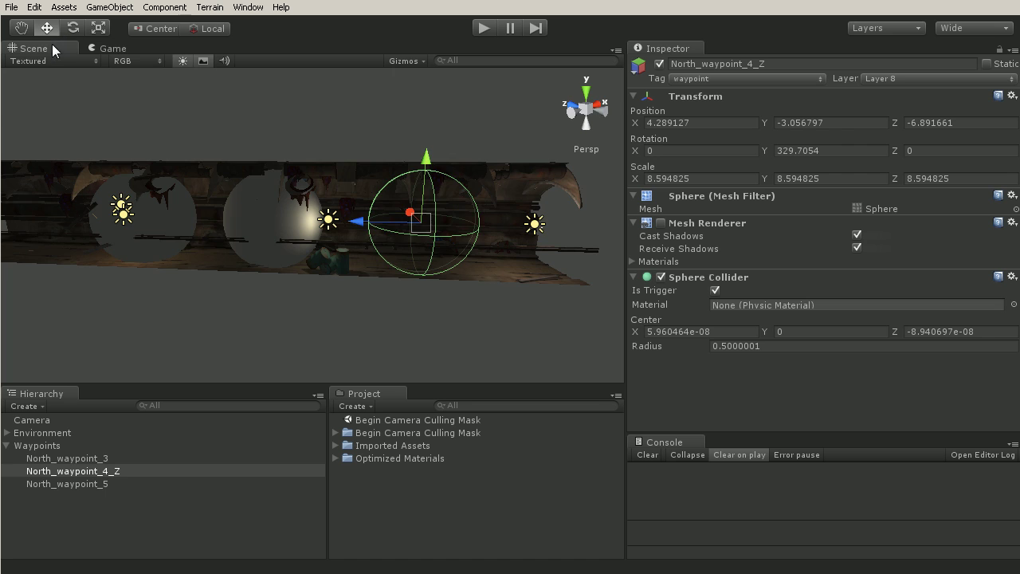
{"action": "left_click", "coordinate": [455, 327]}
{"action": "left_click_drag", "start_coordinate": [482, 324], "coordinate": [458, 296], "text": "alt"}
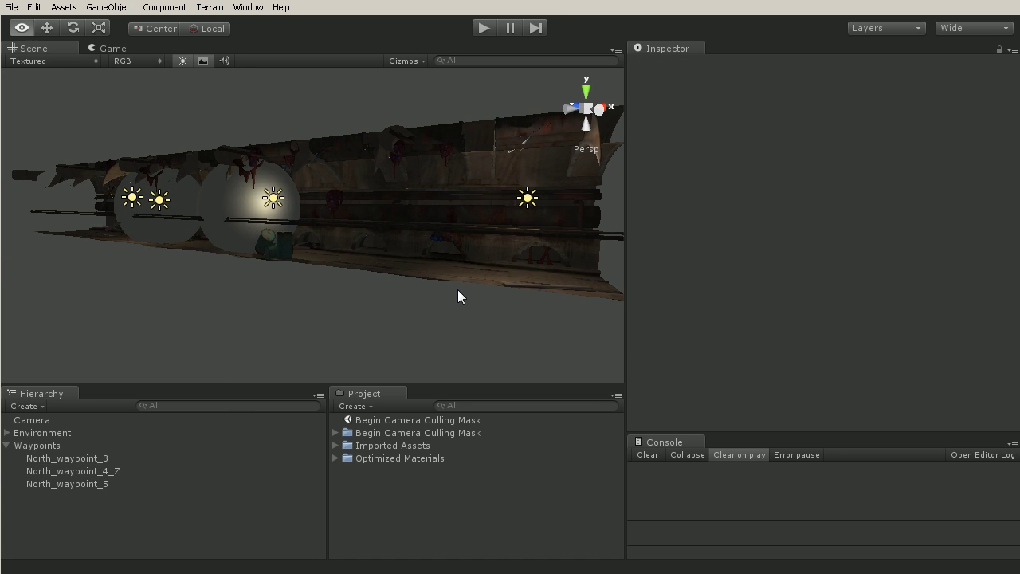
Turn the Mesh Renderer of North_waypoint_4_Z back on
{"action": "left_click", "coordinate": [31, 459]}
{"action": "left_click", "coordinate": [99, 471]}
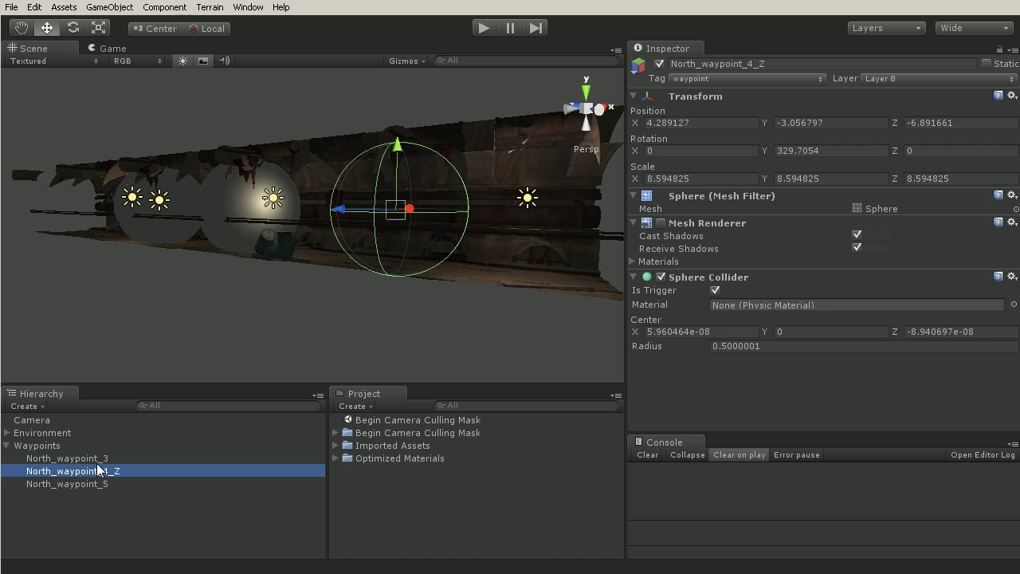
{"action": "left_click", "coordinate": [661, 224]}
Deactivate the Waypoints object together with its children and check the tunnel in the Game view
{"action": "left_click_drag", "start_coordinate": [441, 259], "coordinate": [165, 375], "text": "alt"}
{"action": "left_click", "coordinate": [45, 445]}
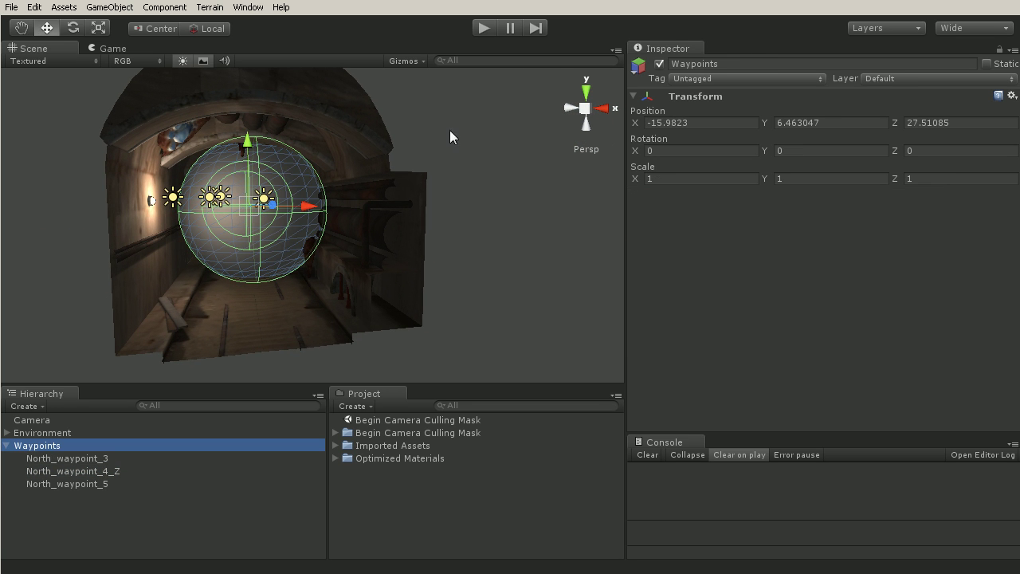
{"action": "left_click", "coordinate": [659, 64]}
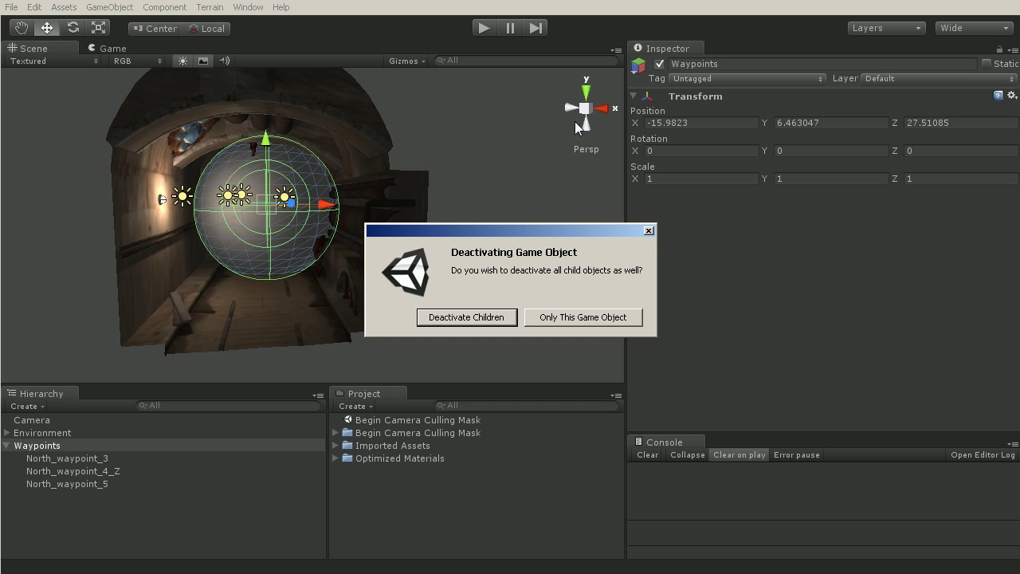
{"action": "left_click", "coordinate": [470, 316]}
{"action": "left_click", "coordinate": [108, 49]}
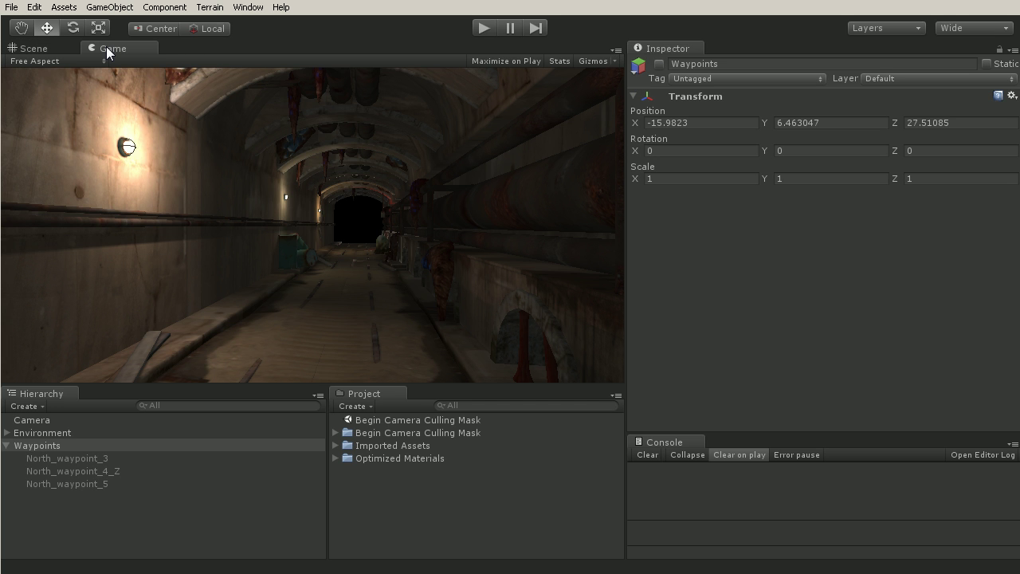
Reactivate the Waypoints object and inspect its spheres from the side in the Scene view
{"action": "left_click", "coordinate": [60, 49]}
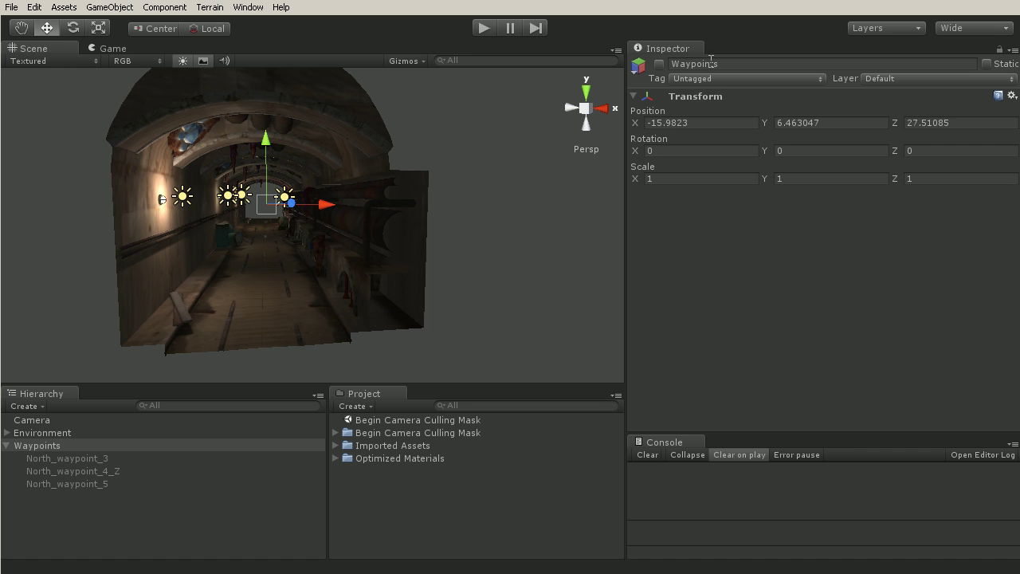
{"action": "left_click", "coordinate": [660, 64]}
{"action": "left_click", "coordinate": [455, 319]}
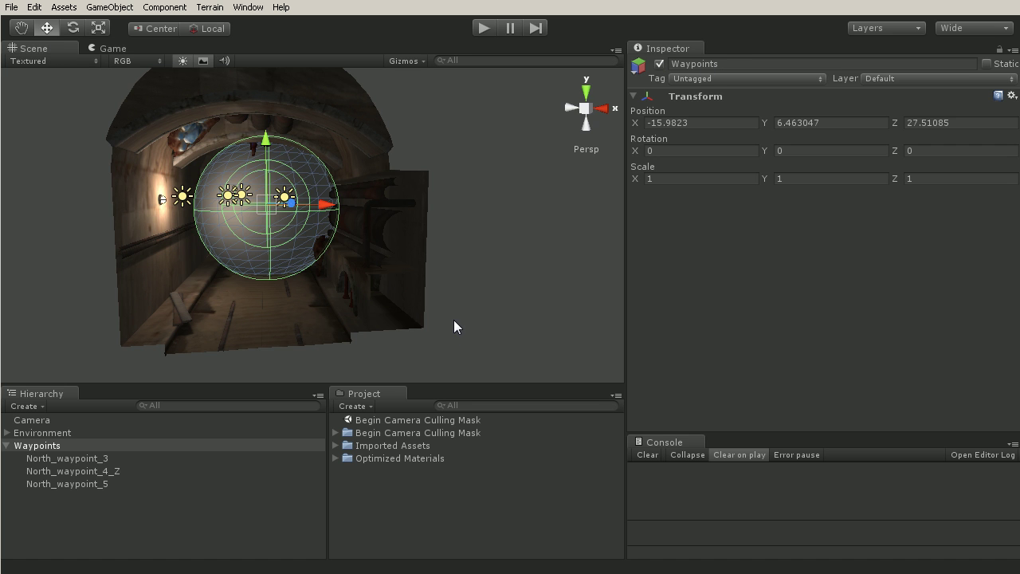
{"action": "left_click_drag", "start_coordinate": [193, 170], "coordinate": [464, 178], "text": "alt"}
{"action": "right_click_drag", "start_coordinate": [465, 178], "coordinate": [447, 195], "text": "alt"}
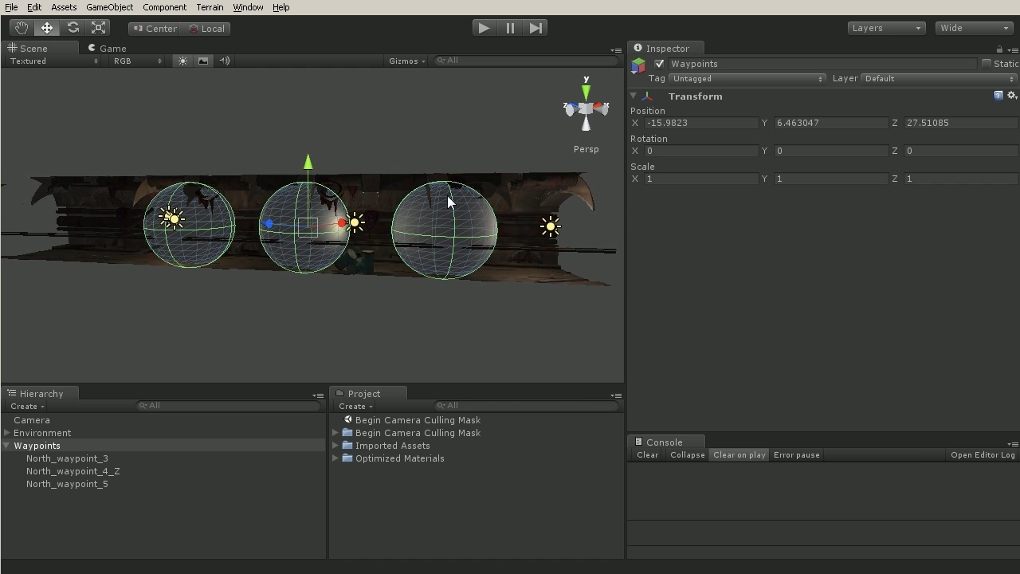
{"action": "left_click_drag", "start_coordinate": [315, 245], "coordinate": [444, 262], "text": "alt"}
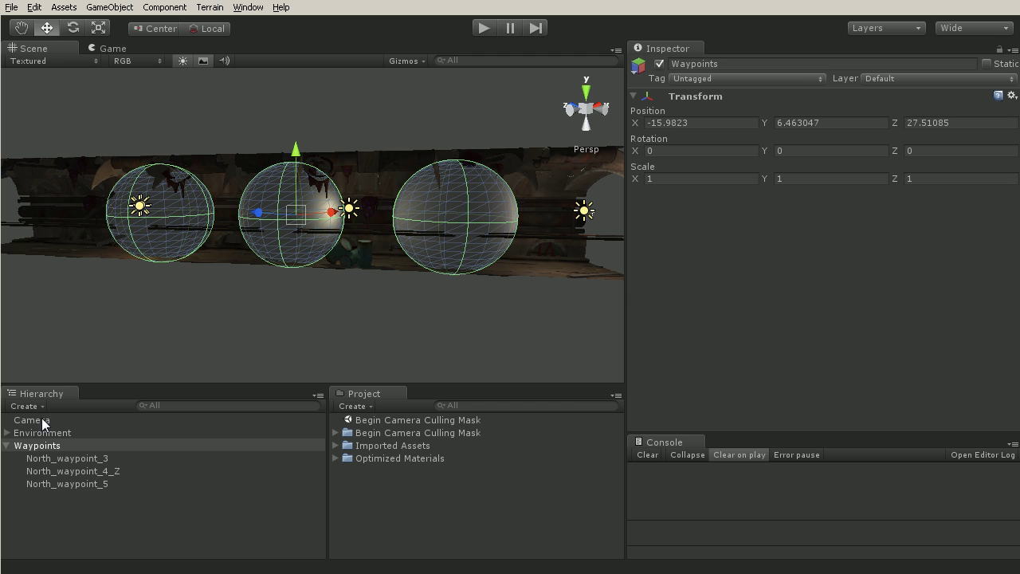
Review the layers offered by the Camera's Culling Mask without changing the selection
{"action": "left_click", "coordinate": [41, 417]}
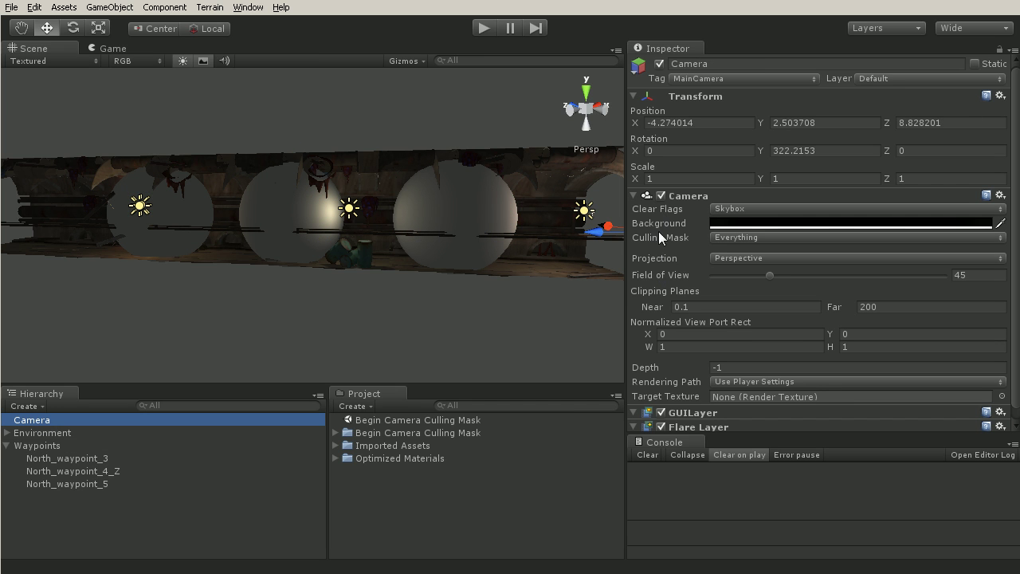
{"action": "left_click", "coordinate": [745, 237]}
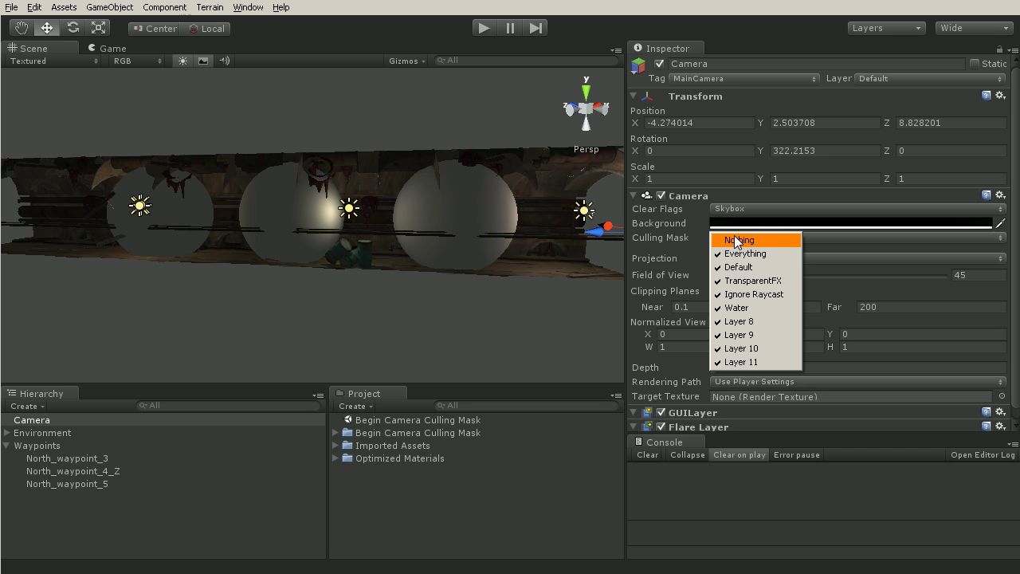
{"action": "left_click", "coordinate": [431, 247]}
Rename User Layer 8, the layer assigned to North_waypoint_4_Z, as ObjectsToHide
{"action": "left_click", "coordinate": [439, 204]}
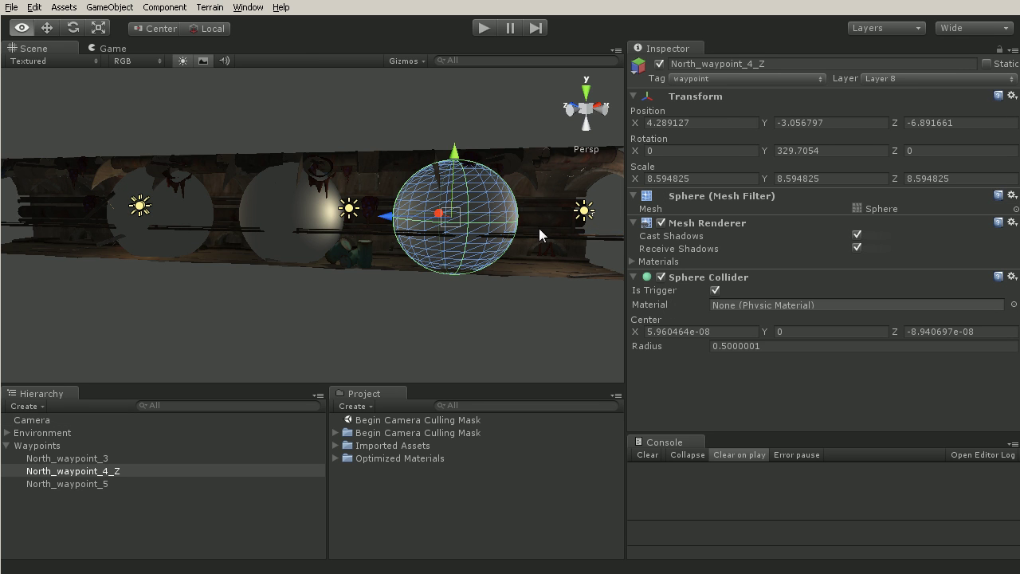
{"action": "left_click_drag", "start_coordinate": [538, 228], "coordinate": [383, 233], "text": "alt"}
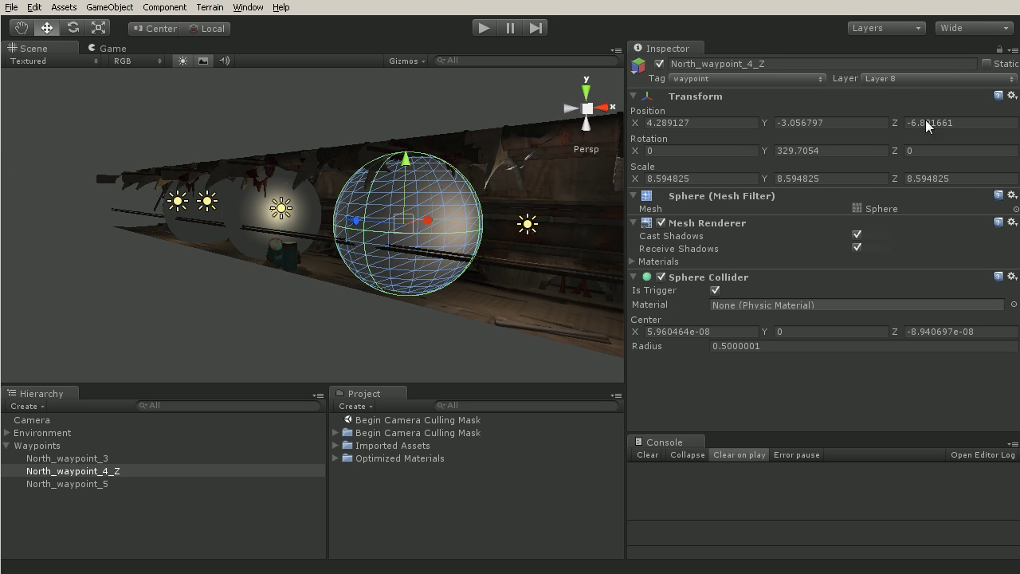
{"action": "left_click", "coordinate": [902, 78]}
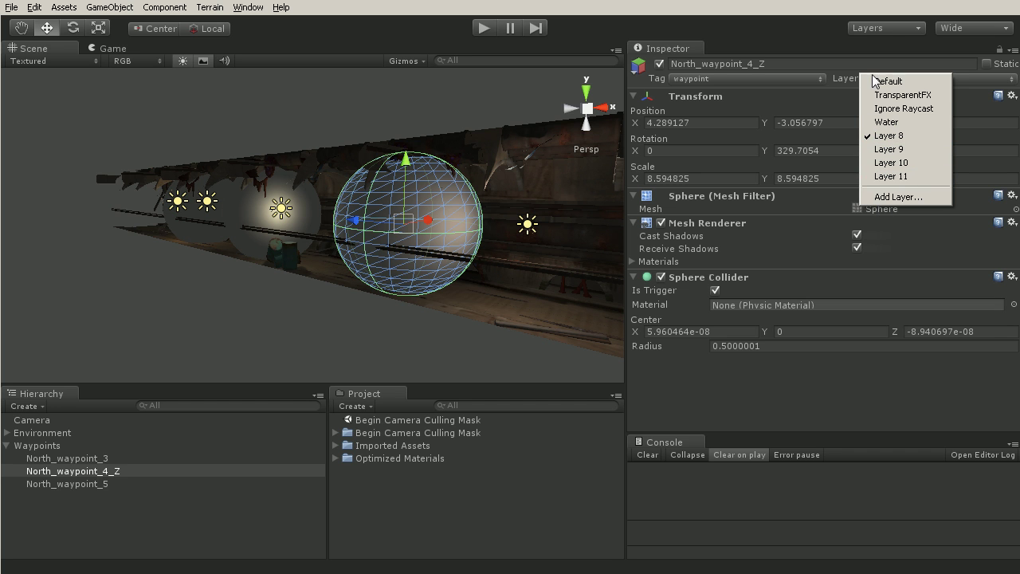
{"action": "left_click", "coordinate": [878, 199]}
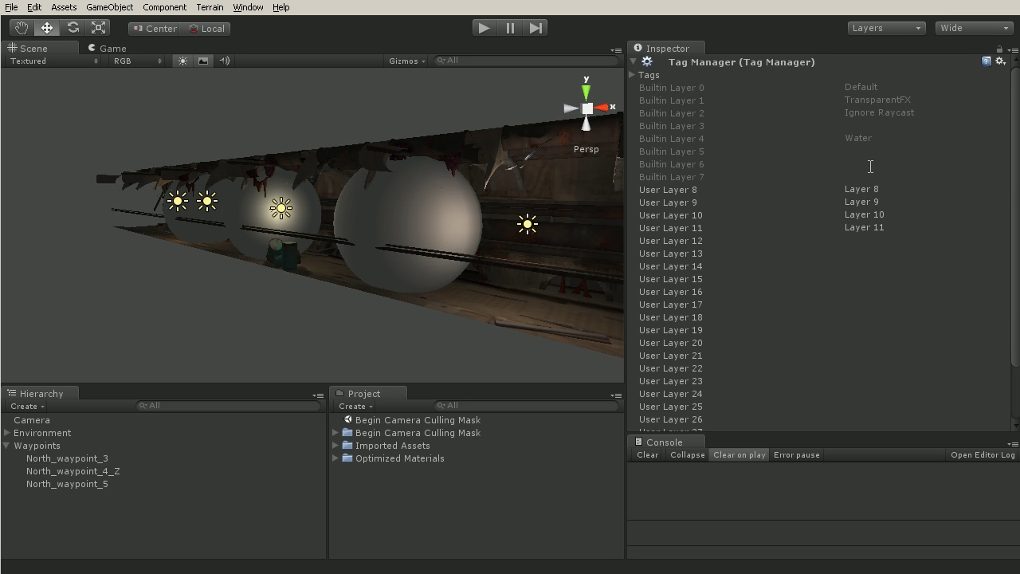
{"action": "left_click", "coordinate": [885, 191]}
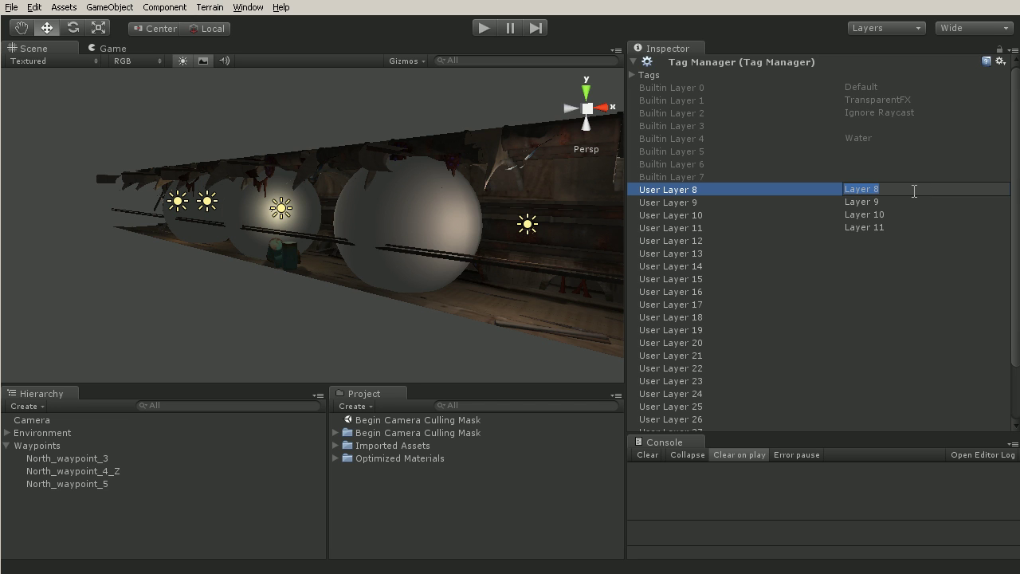
{"action": "type", "text": "ObjectsToHide"}
{"action": "key", "text": "Return"}
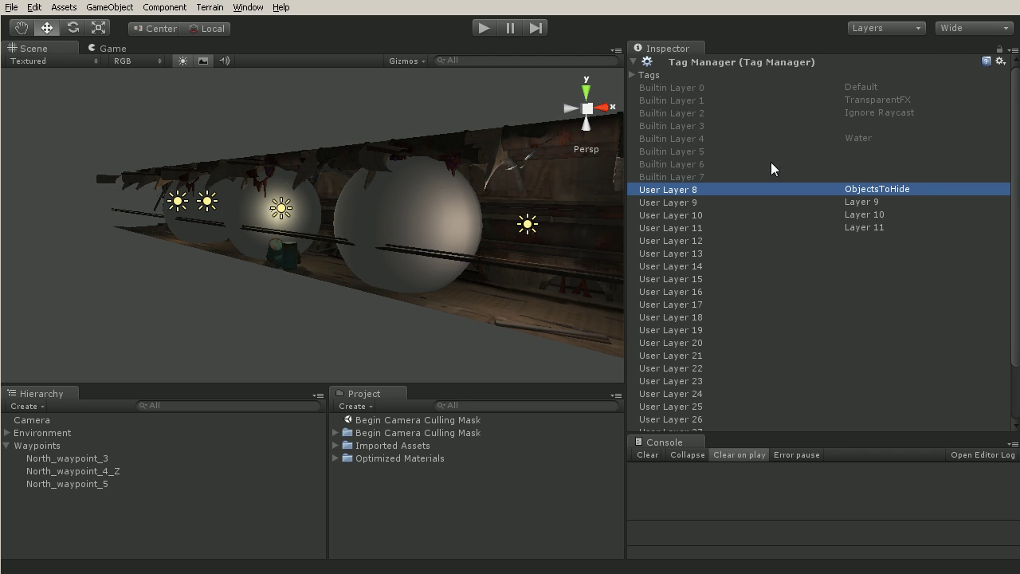
Check the layer of North_waypoint_4_Z and assign North_waypoint_3 to the ObjectsToHide layer
{"action": "left_click", "coordinate": [103, 473]}
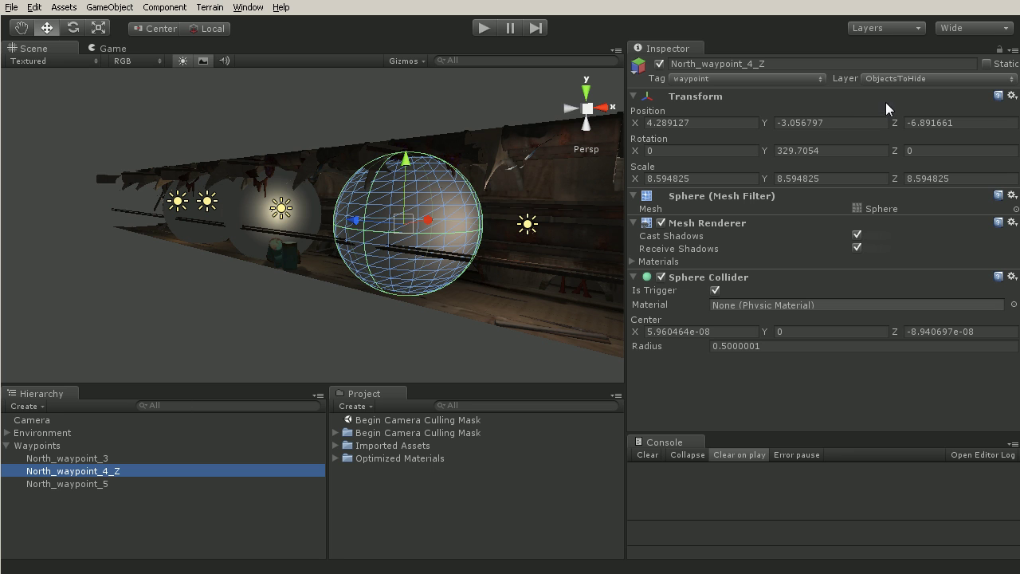
{"action": "left_click", "coordinate": [103, 459]}
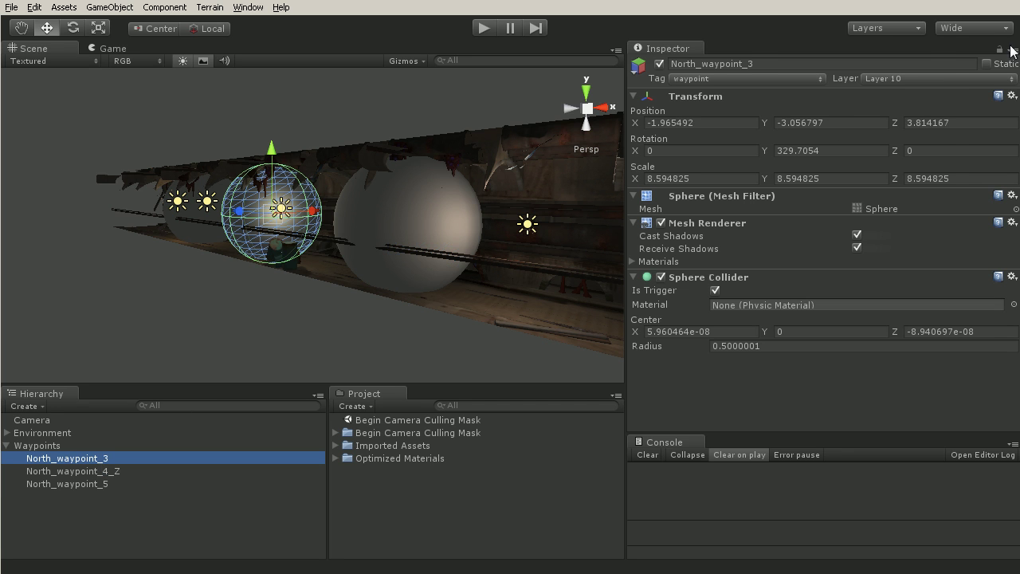
{"action": "left_click", "coordinate": [900, 79]}
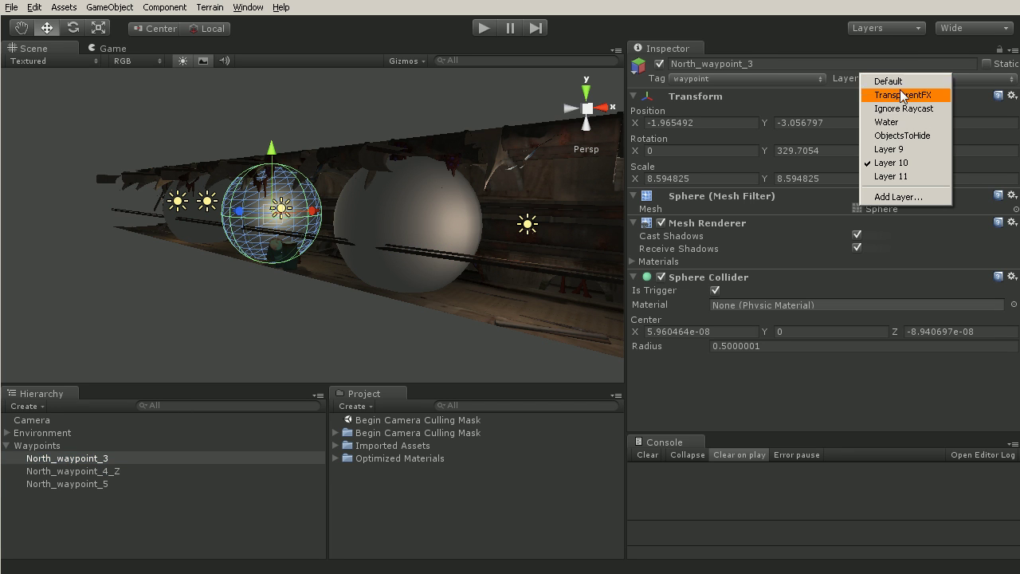
{"action": "left_click", "coordinate": [902, 135]}
Assign the Waypoints parent object and all of its children to the ObjectsToHide layer
{"action": "left_click", "coordinate": [65, 481]}
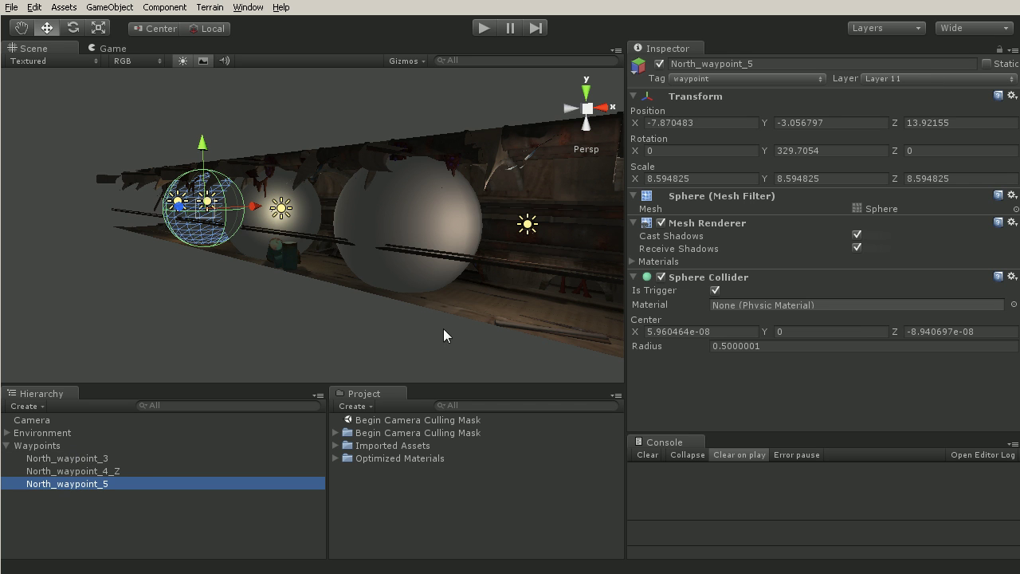
{"action": "left_click", "coordinate": [39, 451]}
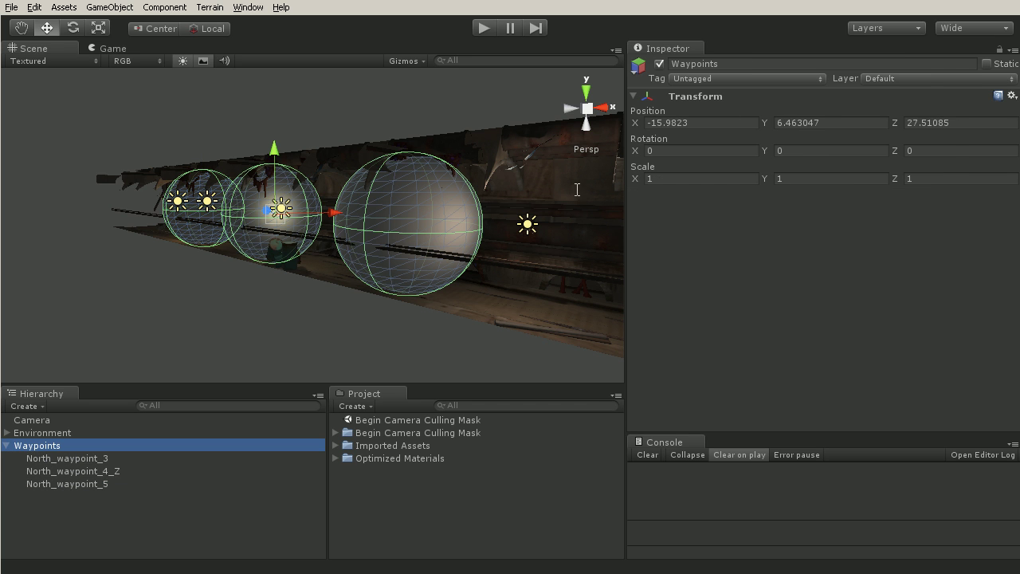
{"action": "left_click", "coordinate": [926, 79]}
{"action": "left_click", "coordinate": [920, 137]}
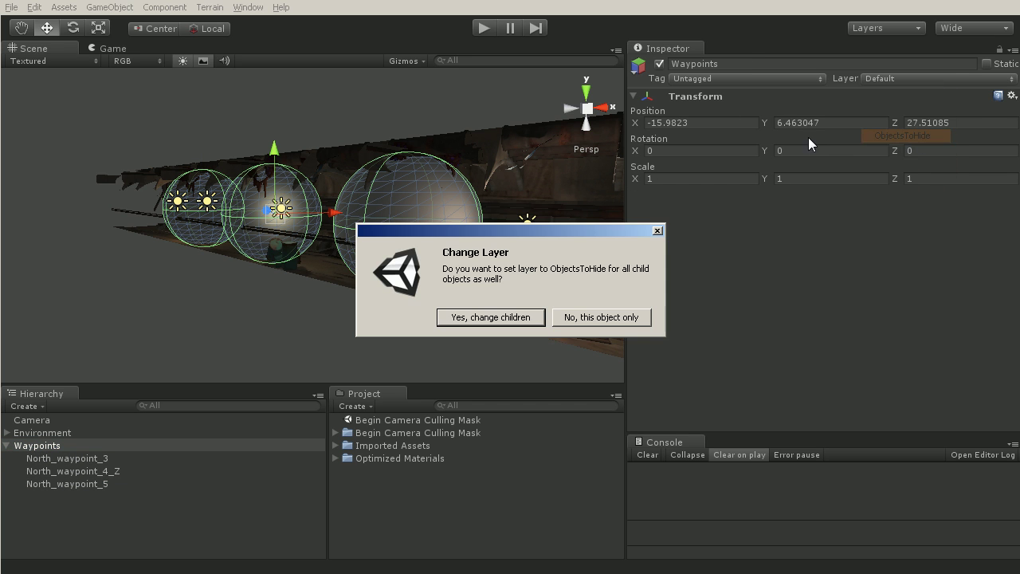
{"action": "left_click", "coordinate": [469, 316]}
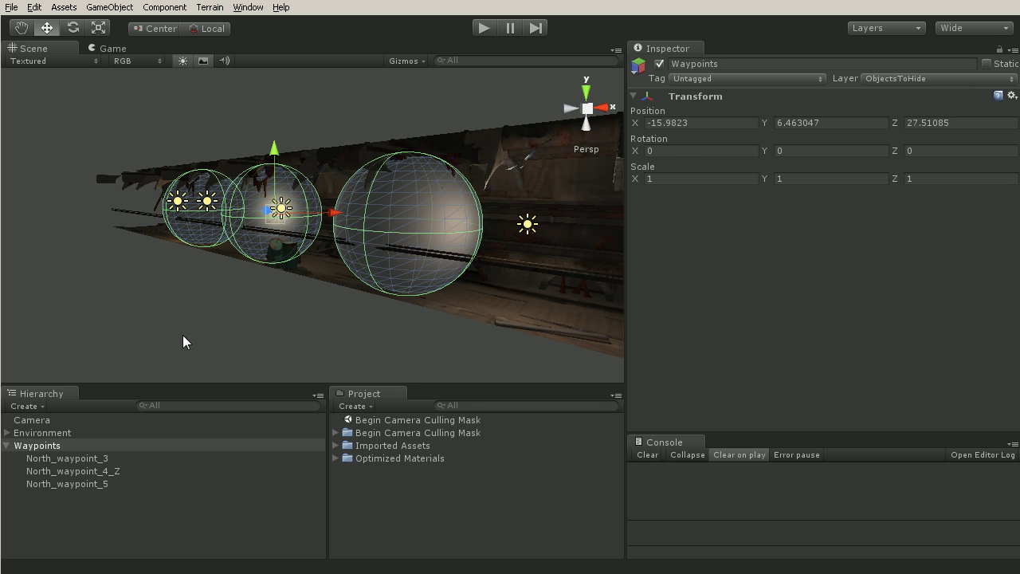
Show the game camera's view and exclude the ObjectsToHide layer from the Camera's Culling Mask
{"action": "left_click", "coordinate": [113, 49]}
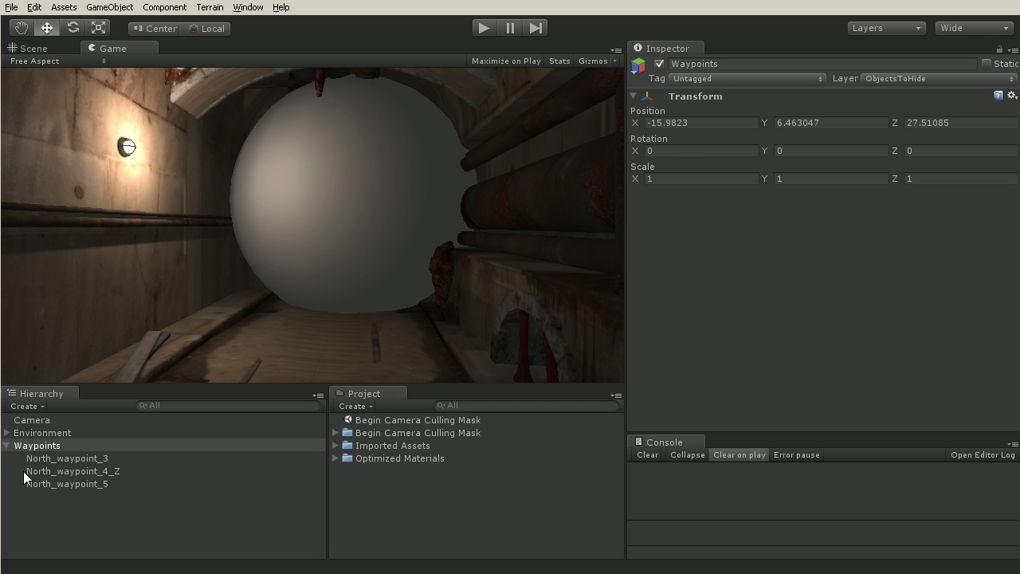
{"action": "left_click", "coordinate": [47, 419]}
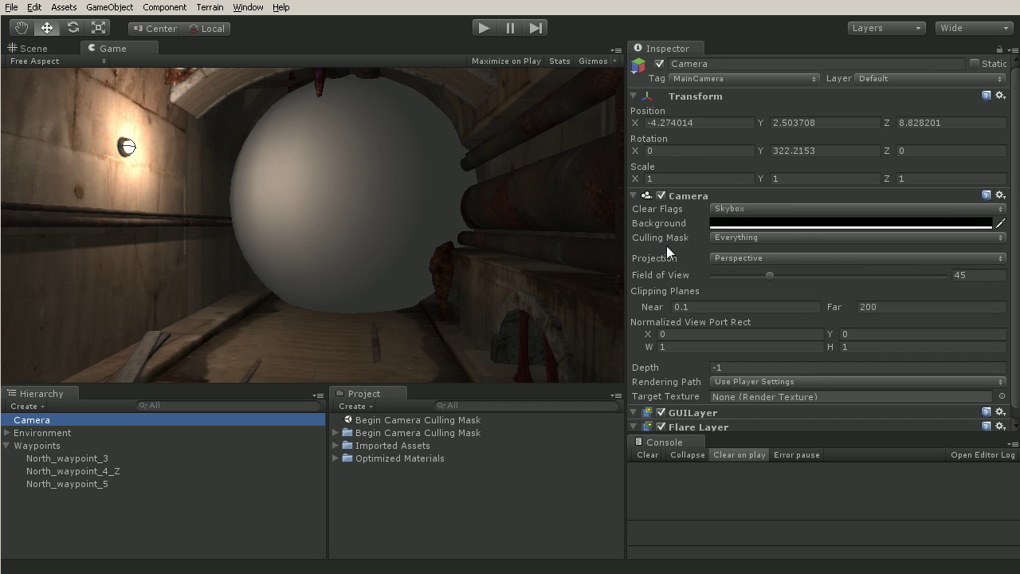
{"action": "left_click", "coordinate": [735, 239]}
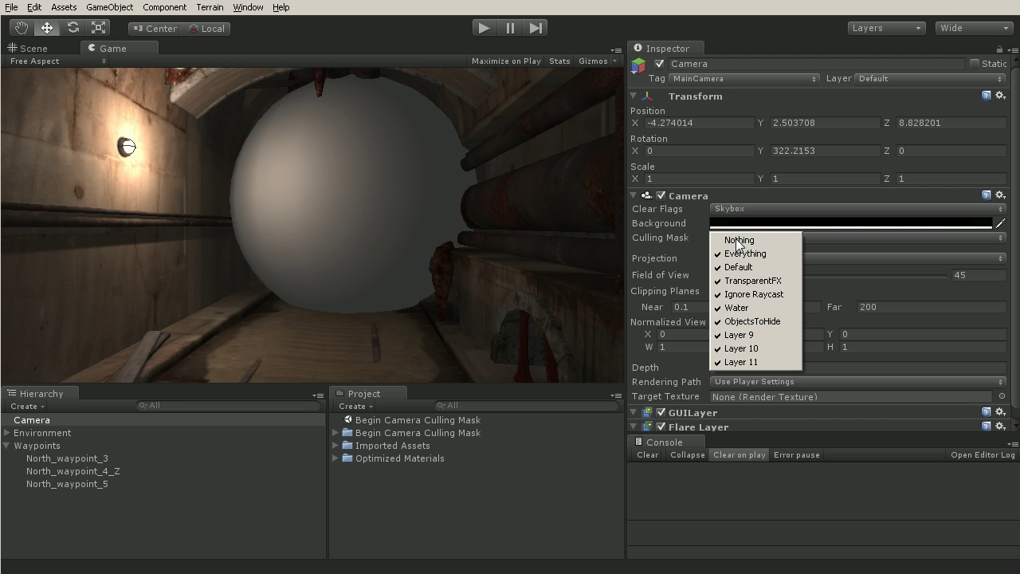
{"action": "left_click", "coordinate": [767, 321]}
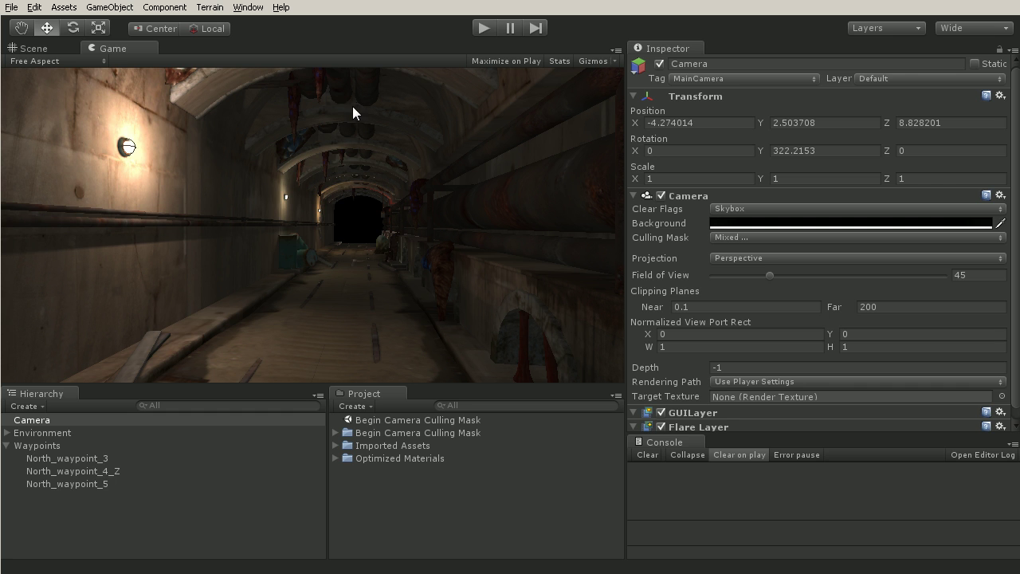
Assign North_waypoint_5 to Layer 10
{"action": "left_click", "coordinate": [74, 485]}
{"action": "left_click", "coordinate": [917, 79]}
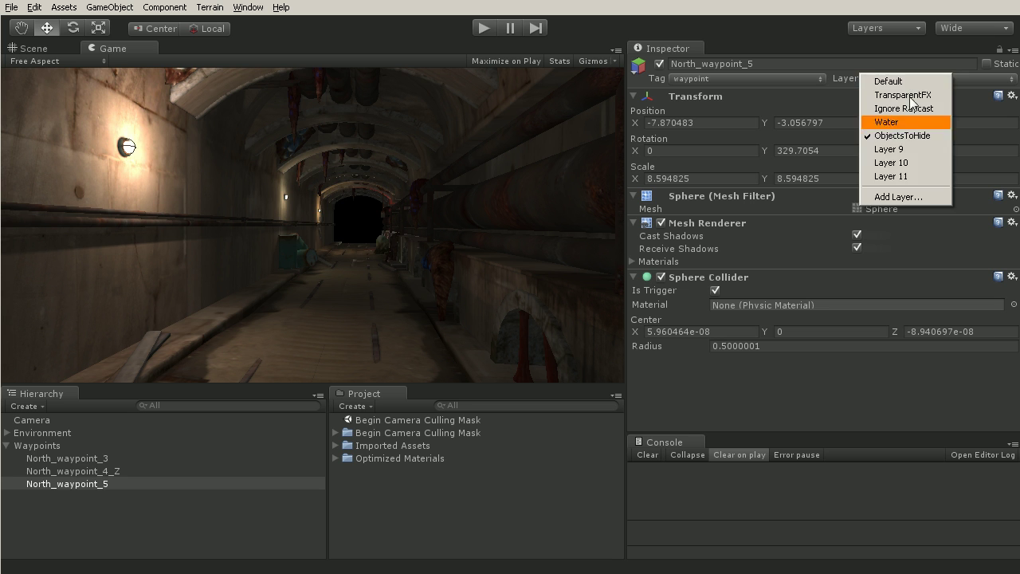
{"action": "left_click", "coordinate": [899, 162]}
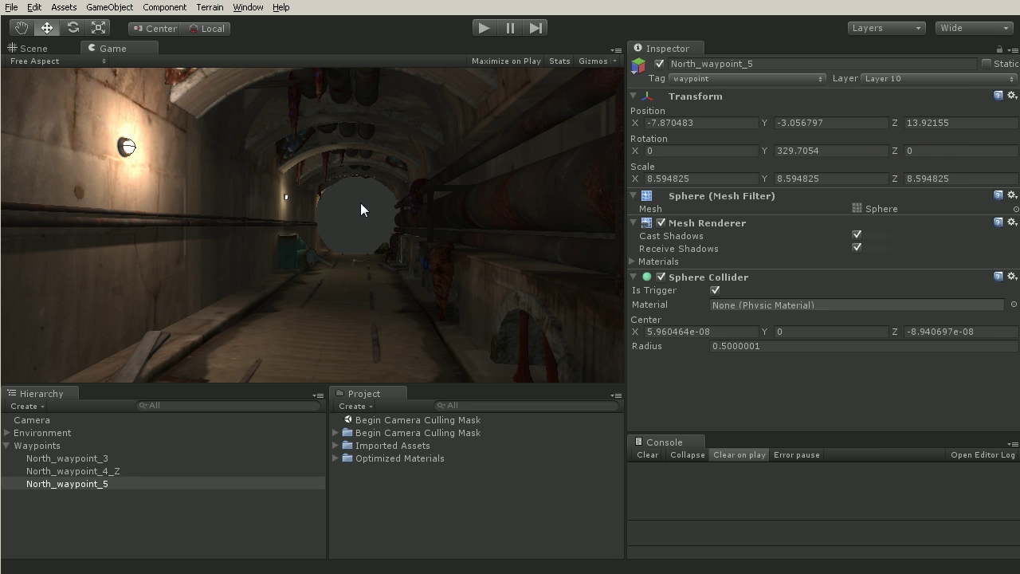
Exclude Layer 10 from the Camera's Culling Mask as well
{"action": "left_click", "coordinate": [32, 420]}
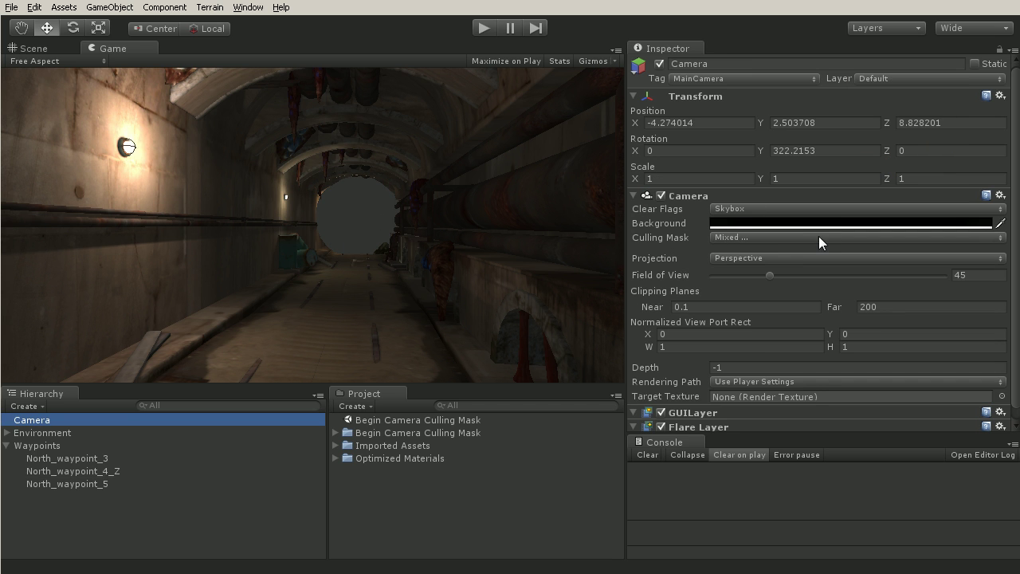
{"action": "left_click", "coordinate": [745, 239]}
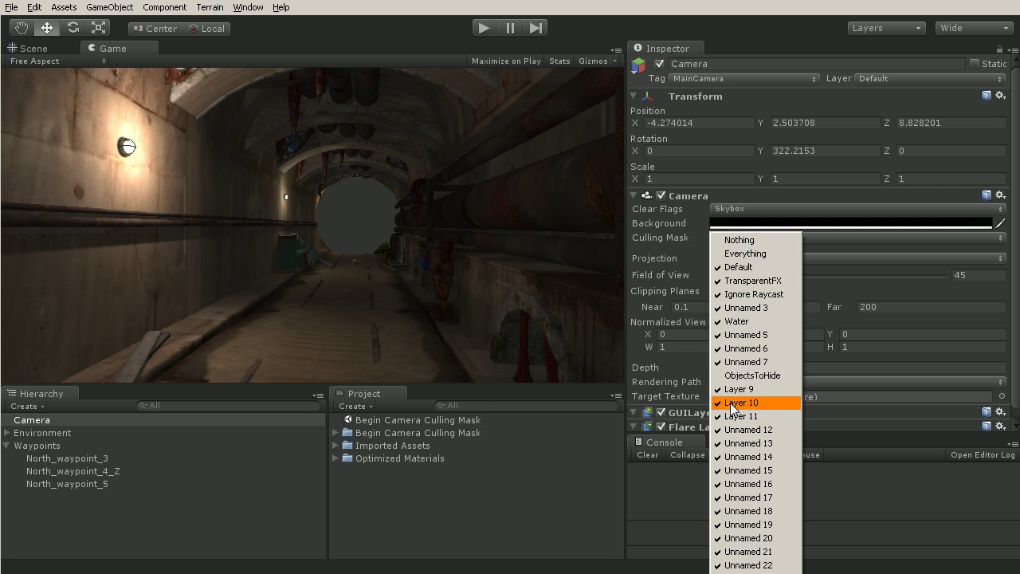
{"action": "left_click", "coordinate": [741, 322]}
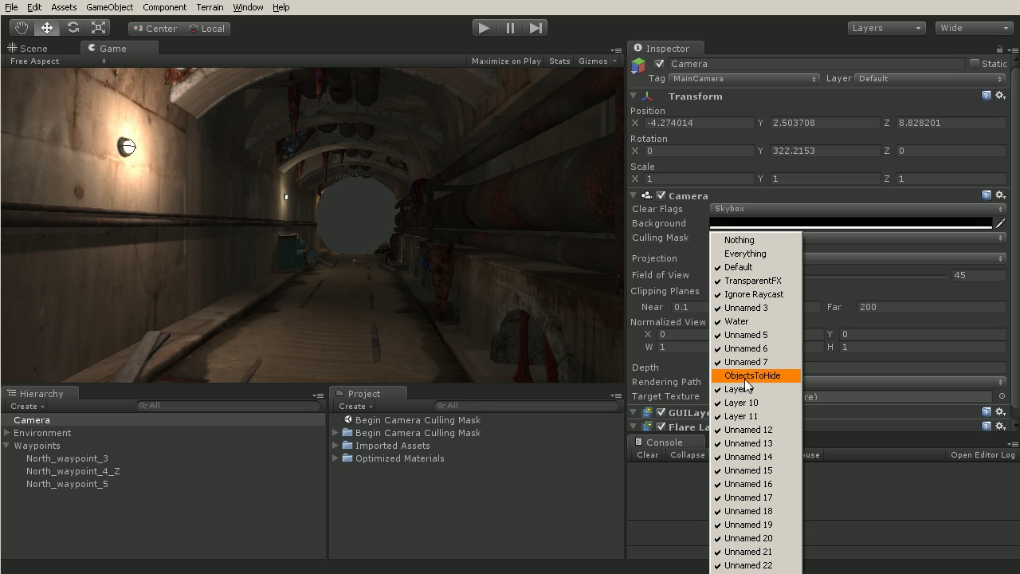
{"action": "left_click", "coordinate": [749, 402]}
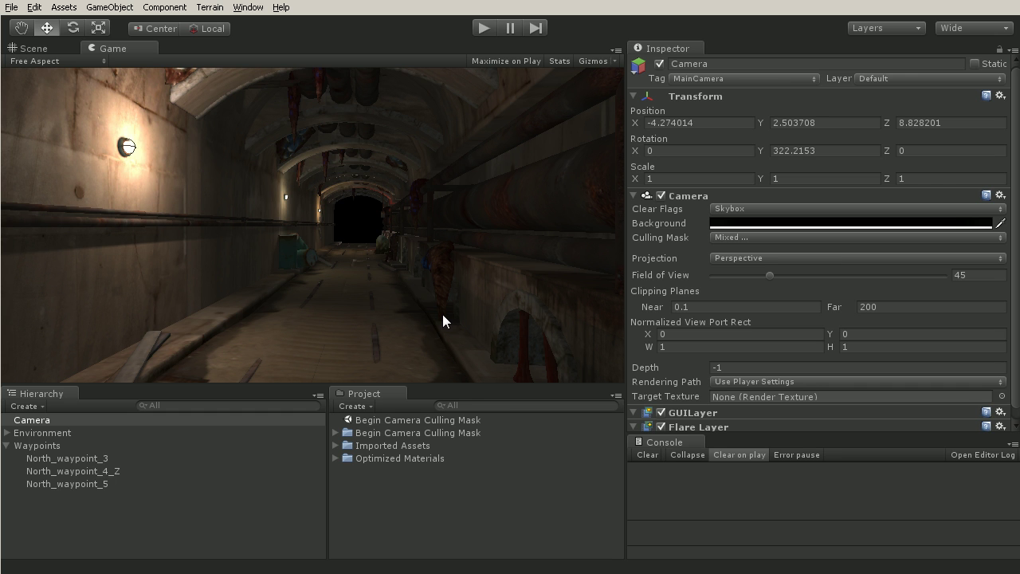
Set the Camera's Culling Mask to Everything, and after that clear it to Nothing
{"action": "left_click", "coordinate": [778, 237]}
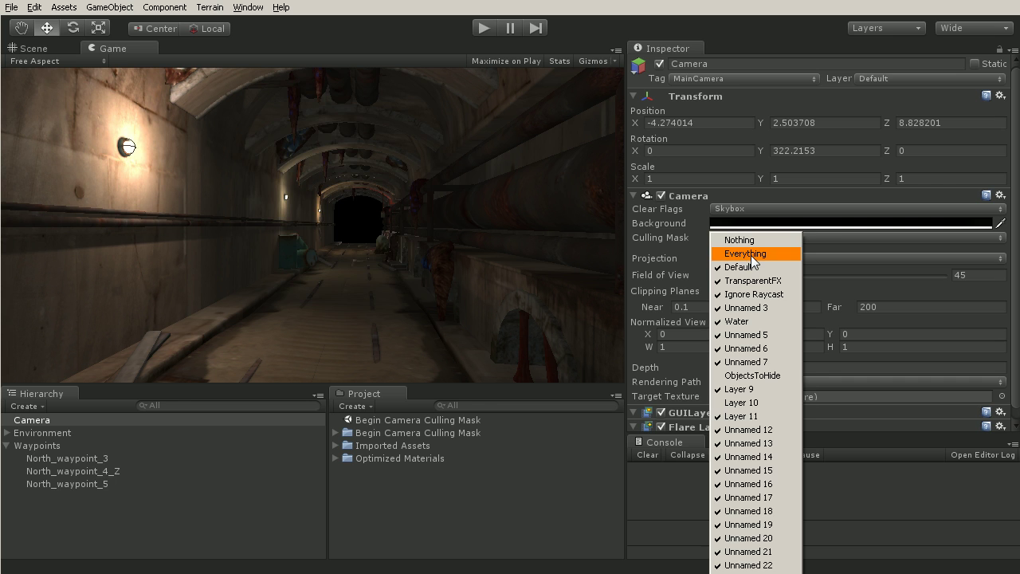
{"action": "left_click", "coordinate": [750, 254]}
{"action": "left_click", "coordinate": [757, 239]}
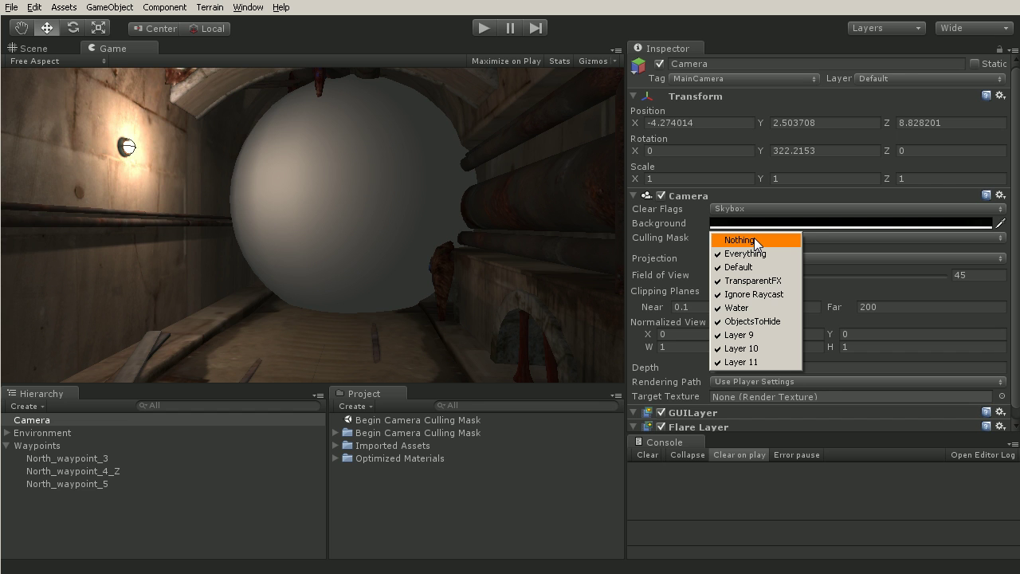
{"action": "left_click", "coordinate": [754, 240]}
Enable only Layer 9 in the Camera's Culling Mask
{"action": "left_click", "coordinate": [748, 234]}
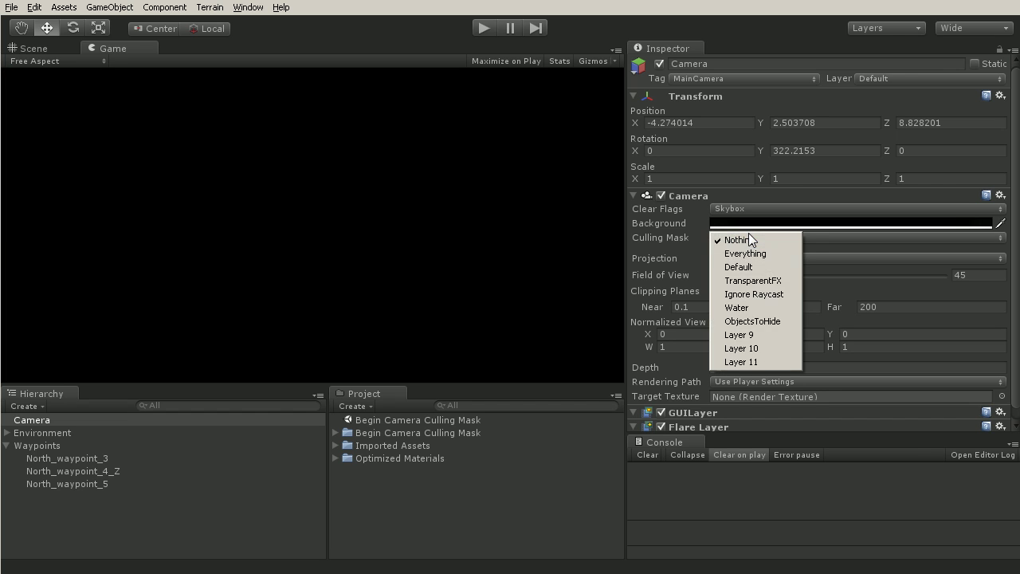
{"action": "left_click", "coordinate": [735, 336]}
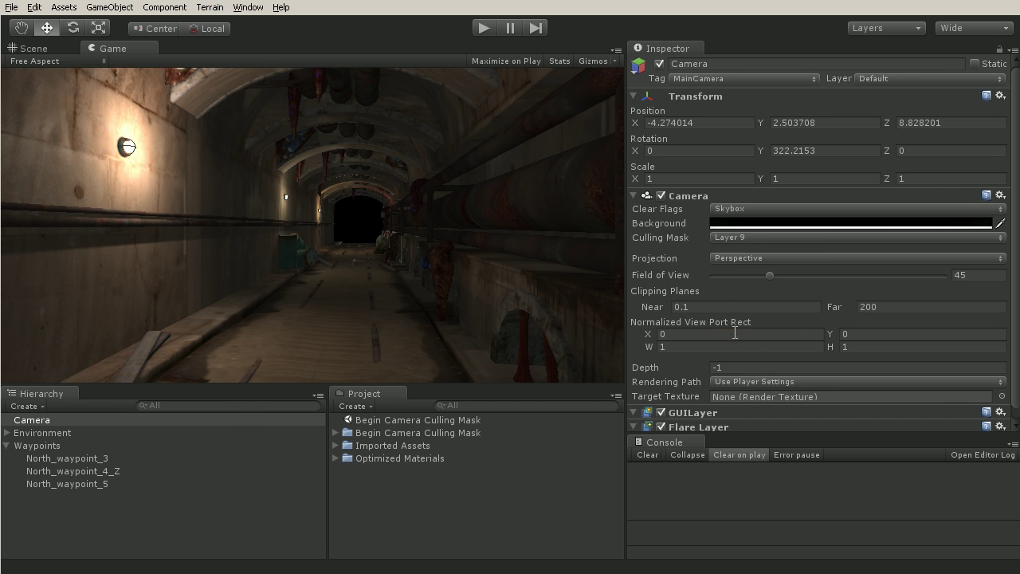
{"action": "left_click", "coordinate": [757, 236]}
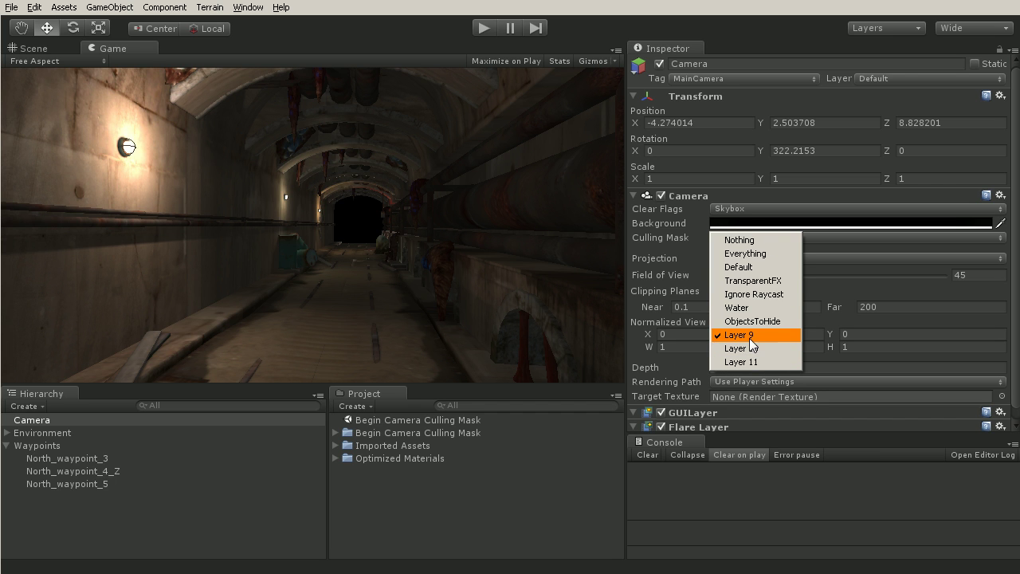
{"action": "left_click", "coordinate": [665, 245]}
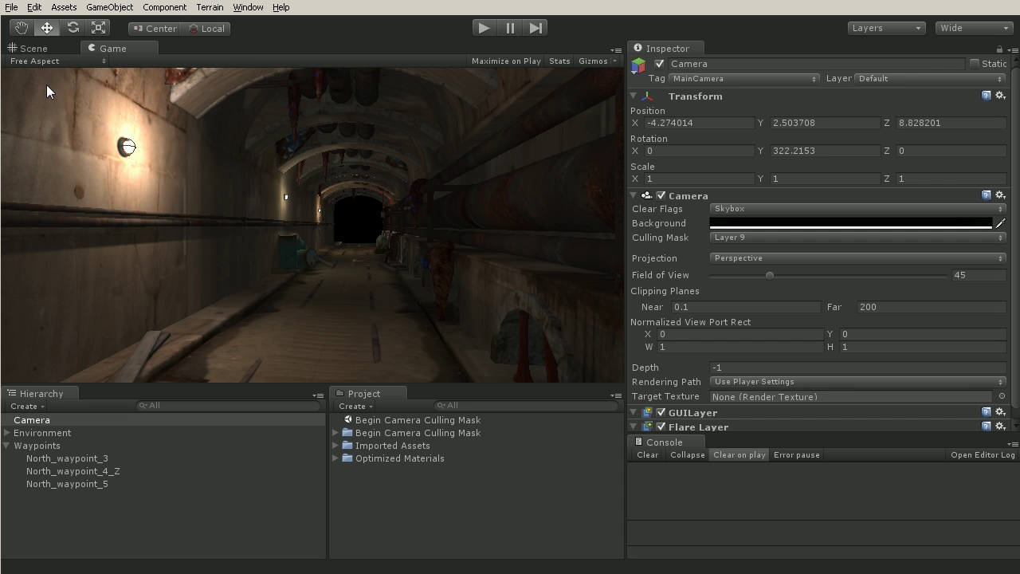
Inspect the three waypoint spheres and their layers in the Scene view, and compare with the Game view
{"action": "left_click", "coordinate": [33, 48]}
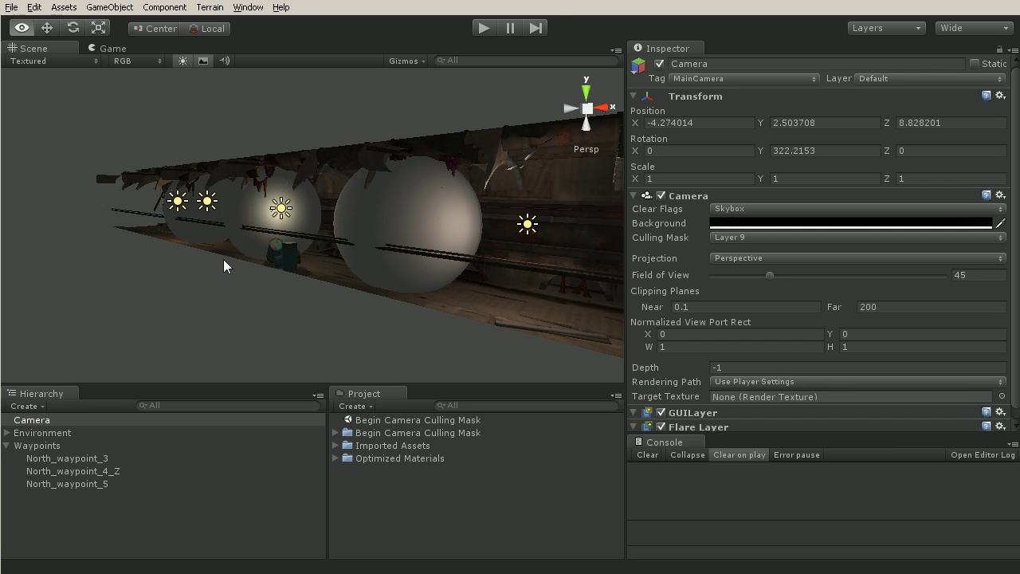
{"action": "left_click_drag", "start_coordinate": [223, 259], "coordinate": [602, 307], "text": "alt"}
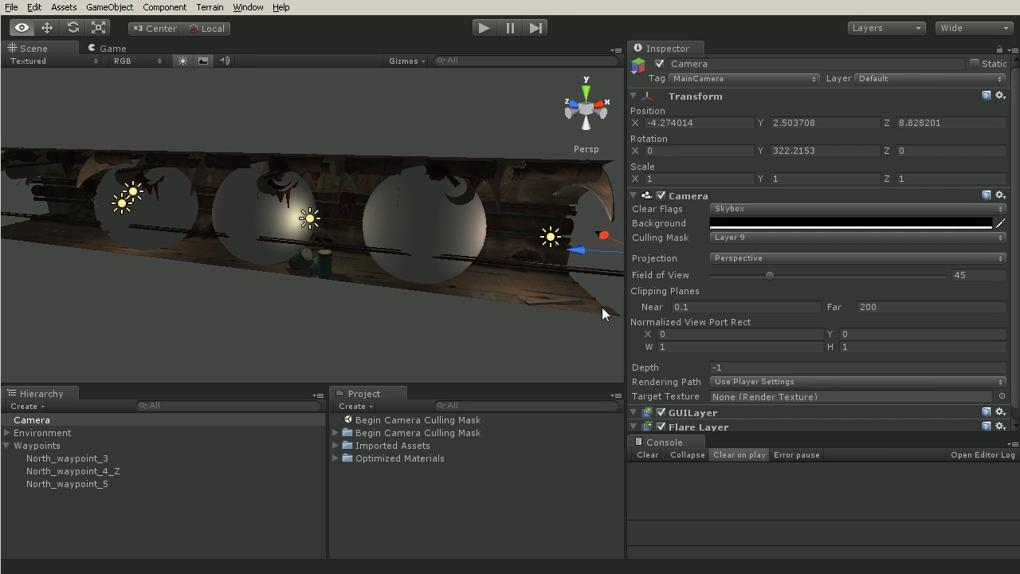
{"action": "key", "text": "w"}
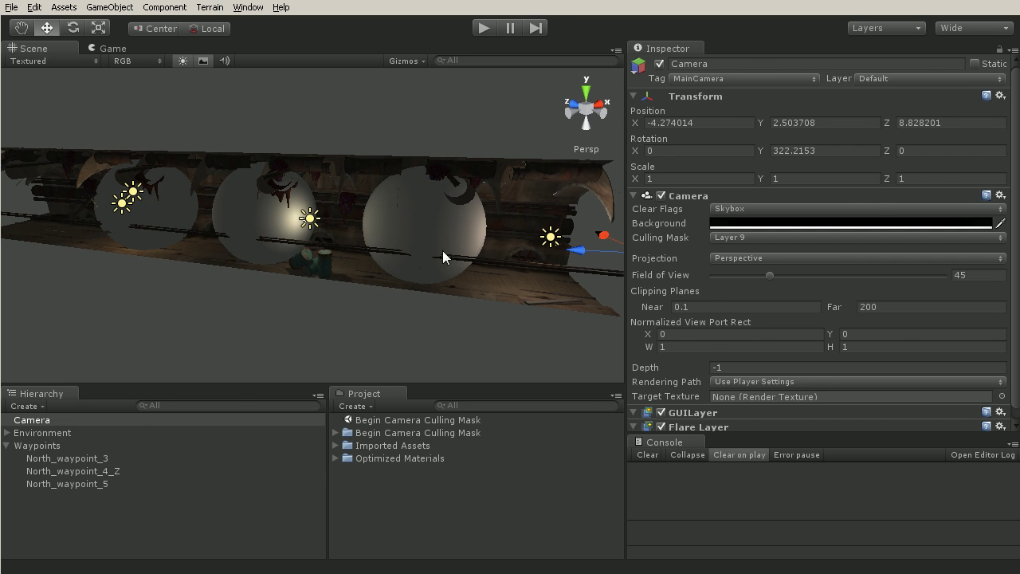
{"action": "left_click", "coordinate": [441, 239]}
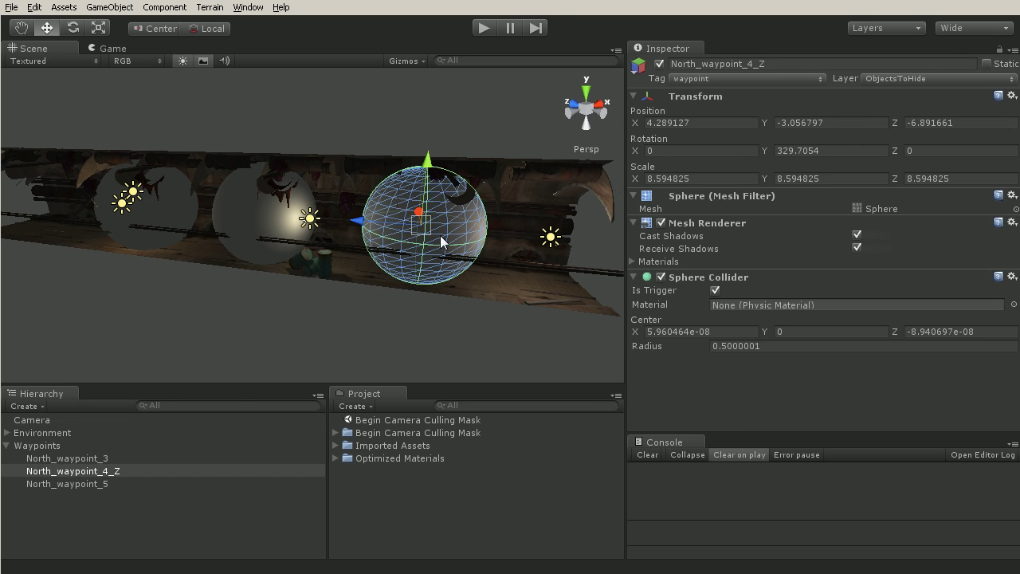
{"action": "left_click", "coordinate": [255, 219]}
{"action": "left_click", "coordinate": [168, 207]}
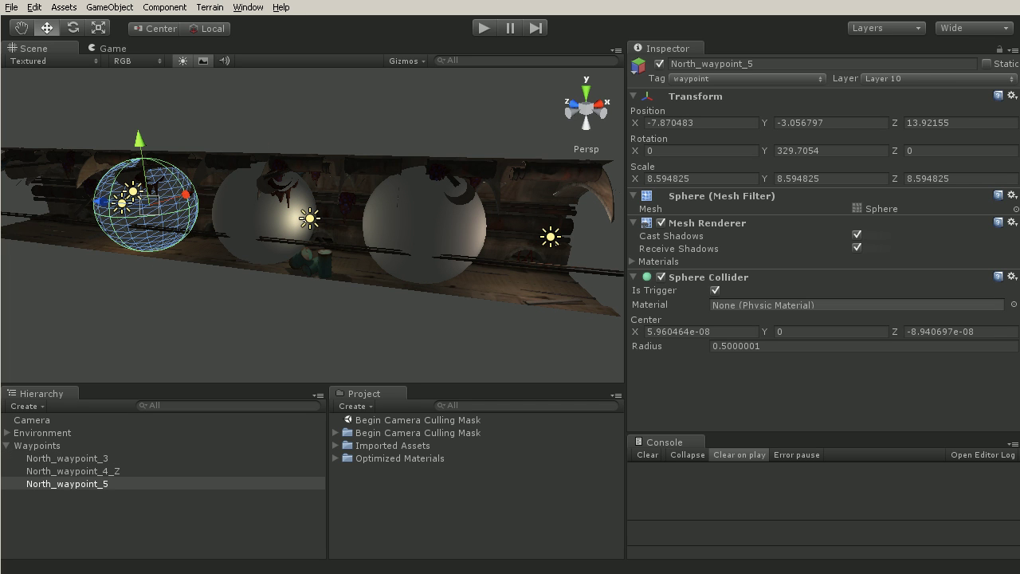
{"action": "left_click", "coordinate": [107, 49]}
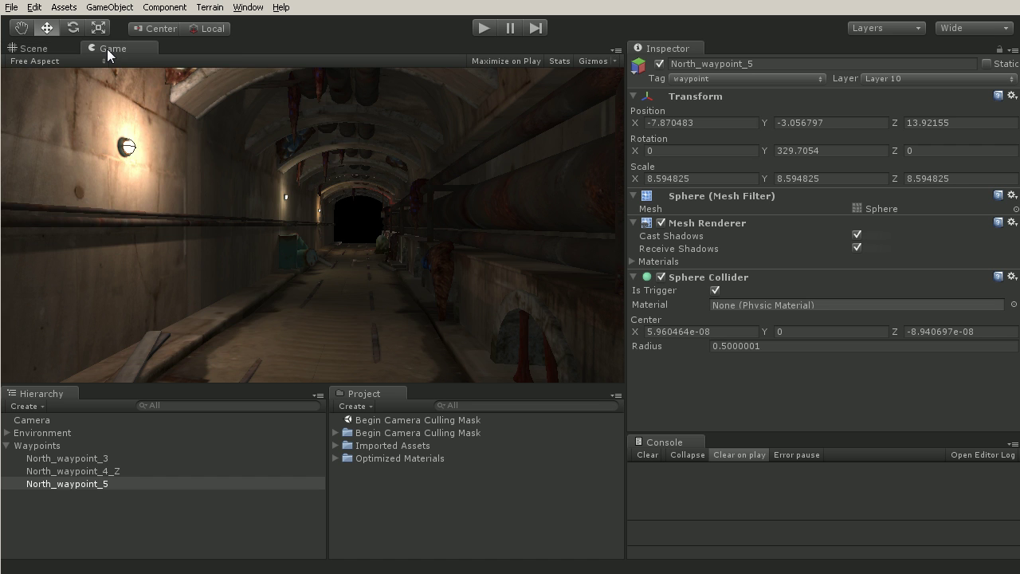